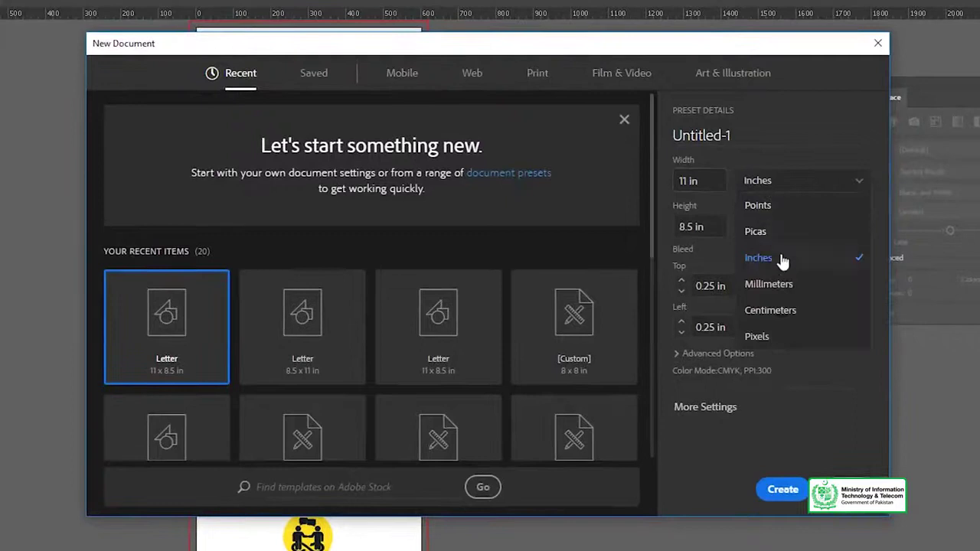
Set the new document to 600 × 1800 pixels in portrait orientation with one artboard
{"action": "left_click", "coordinate": [778, 335]}
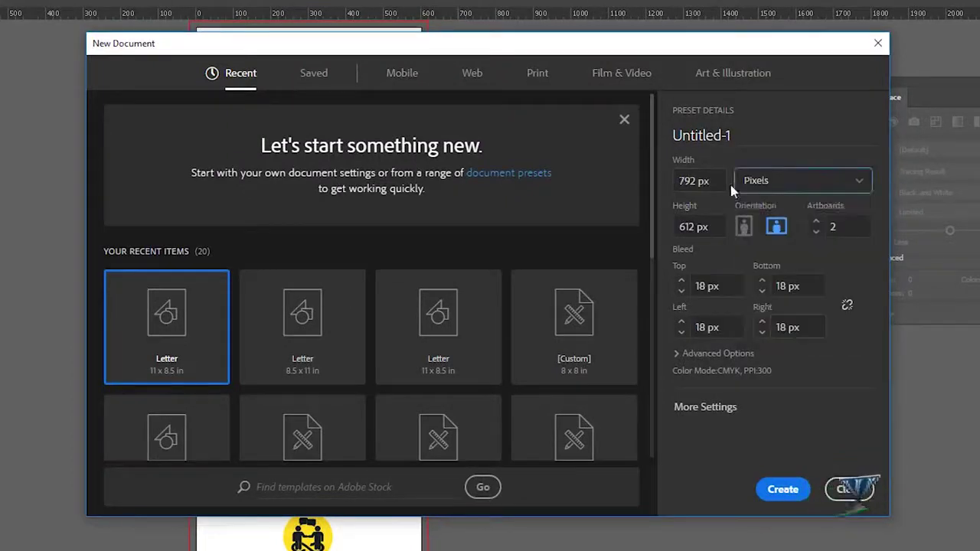
{"action": "key", "text": "shift+Tab"}
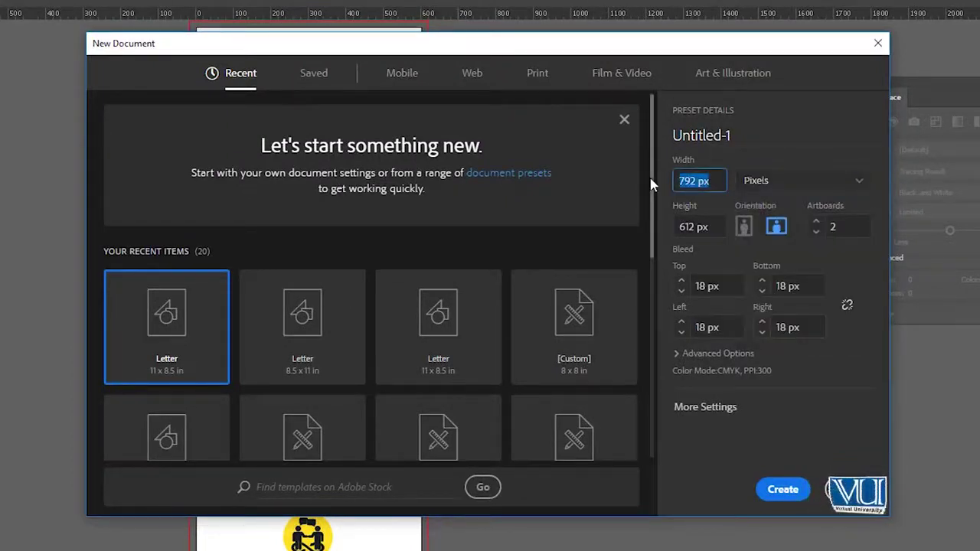
{"action": "key", "text": "Tab"}
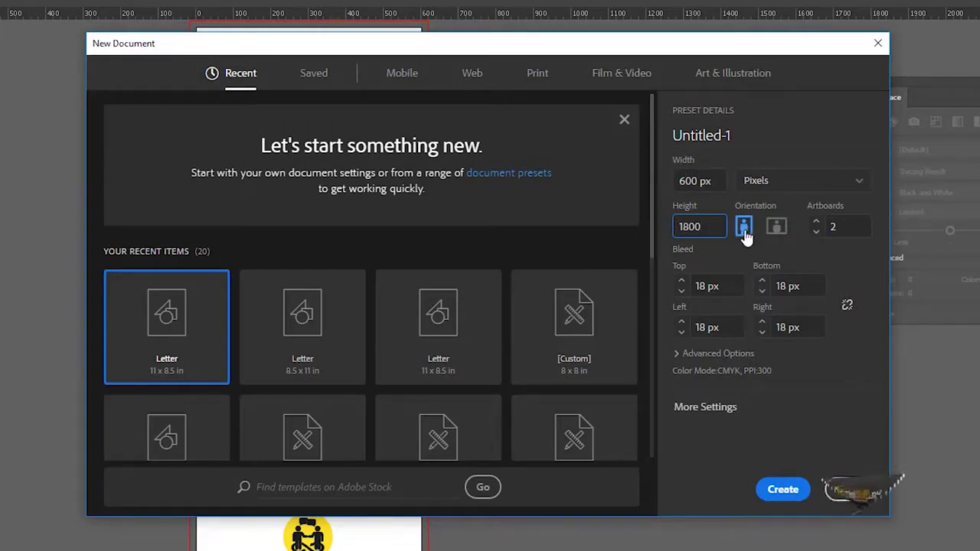
{"action": "left_click", "coordinate": [846, 225]}
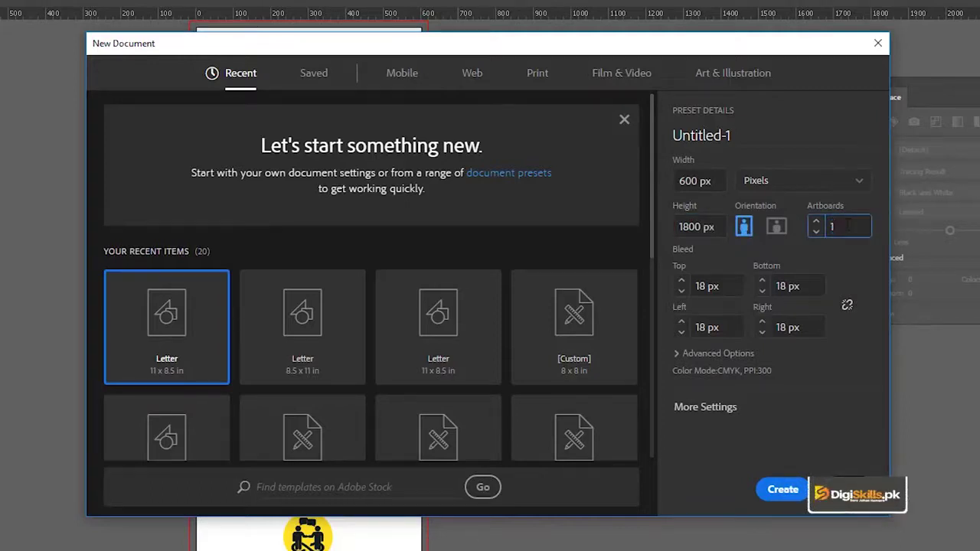
{"action": "key", "text": "Tab"}
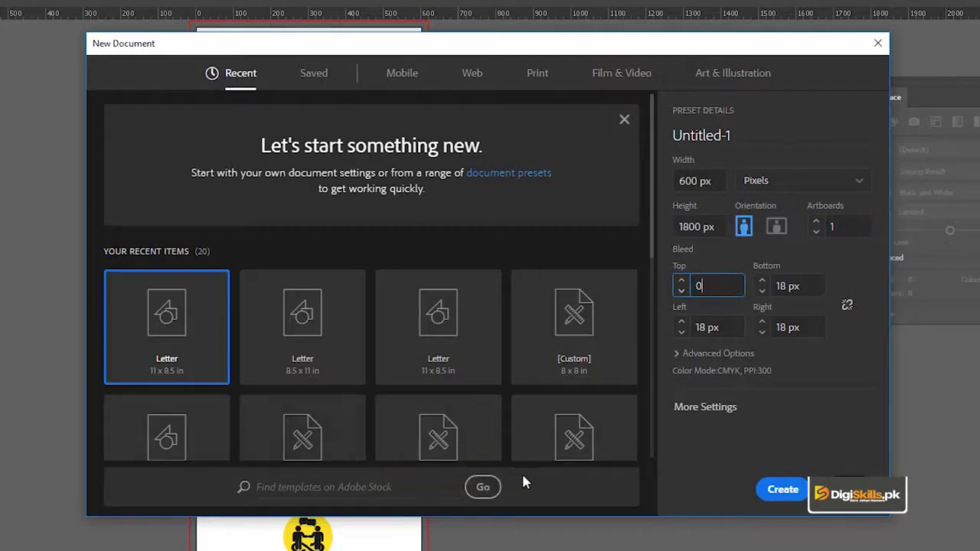
Set all linked bleeds to 0 px and the color mode to RGB Color
{"action": "left_click", "coordinate": [848, 306]}
{"action": "left_click", "coordinate": [679, 354]}
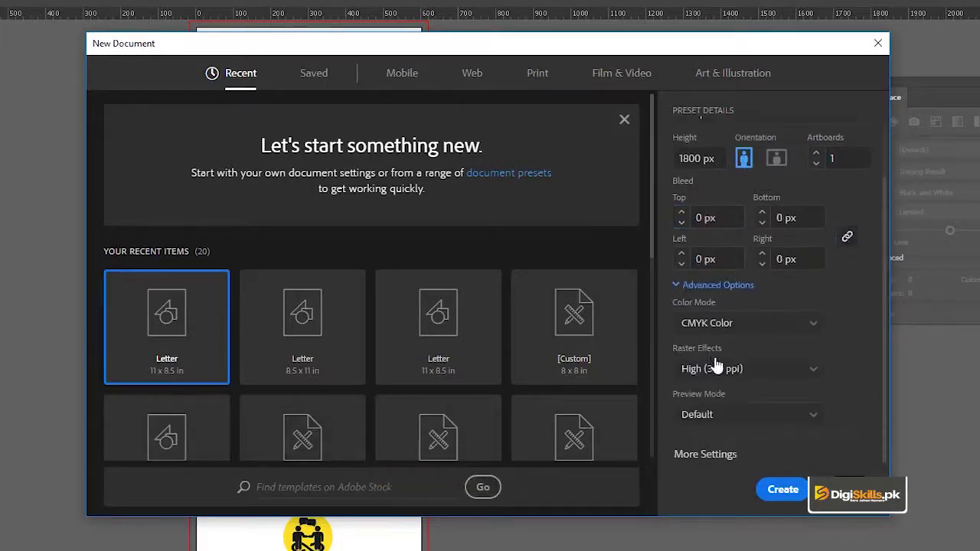
{"action": "left_click", "coordinate": [732, 324]}
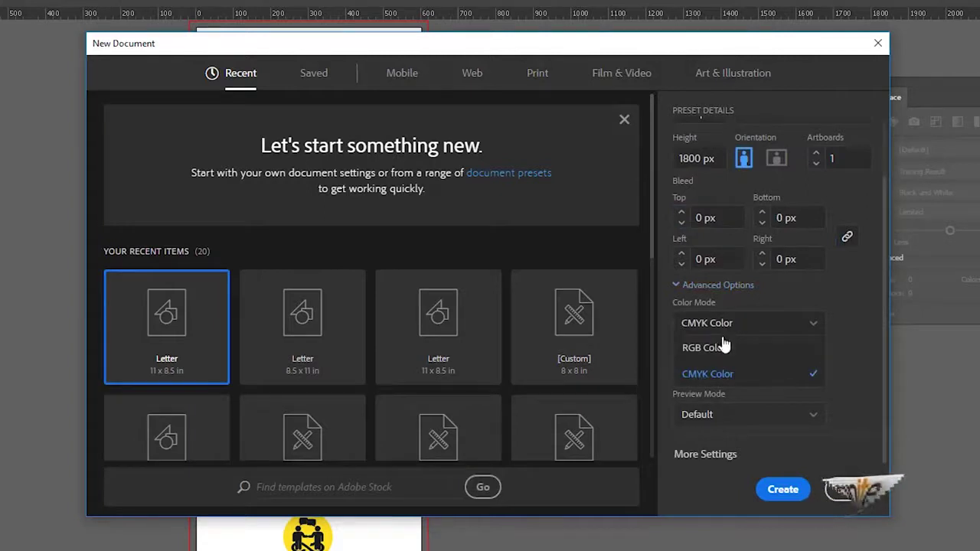
{"action": "left_click", "coordinate": [706, 348]}
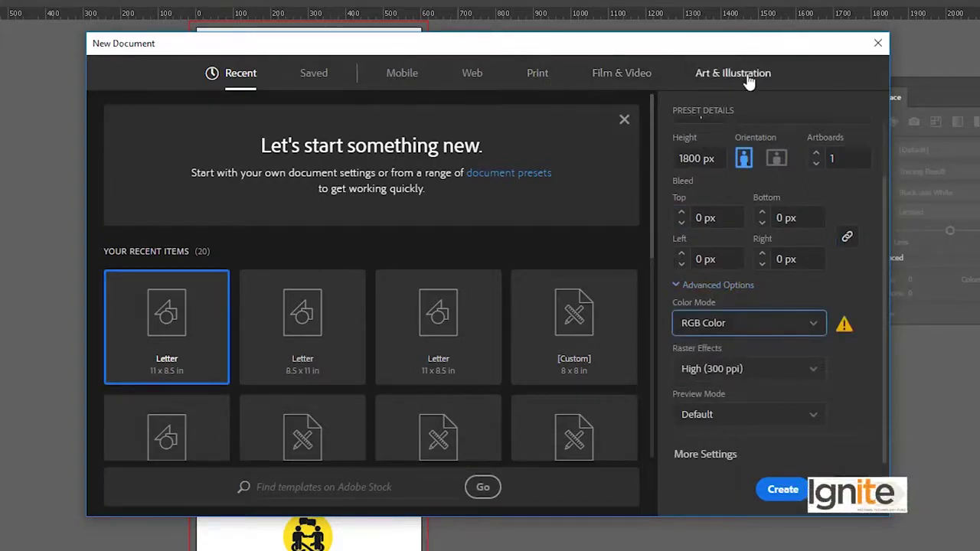
Create a portrait document from the Web presets, 600 px wide and 1800 px high
{"action": "left_click", "coordinate": [471, 76]}
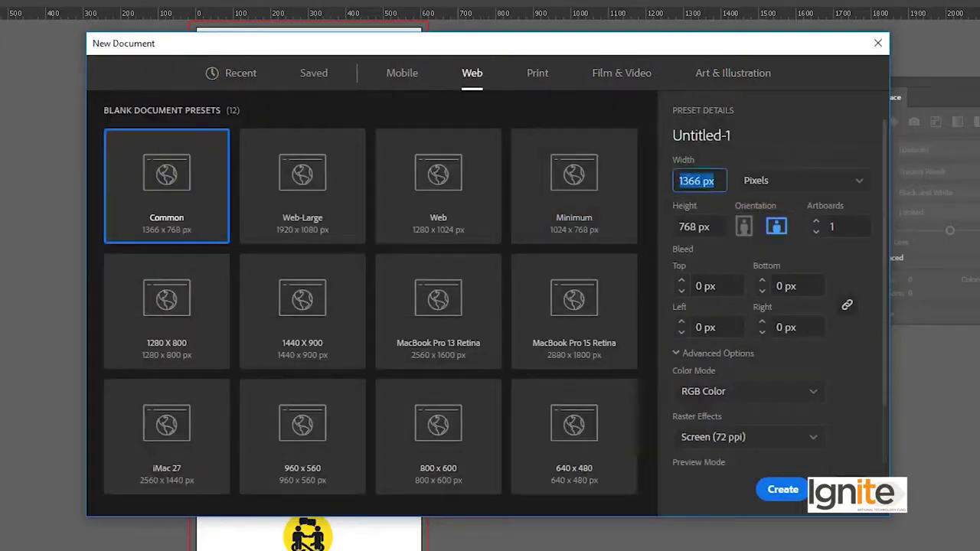
{"action": "left_click", "coordinate": [537, 77]}
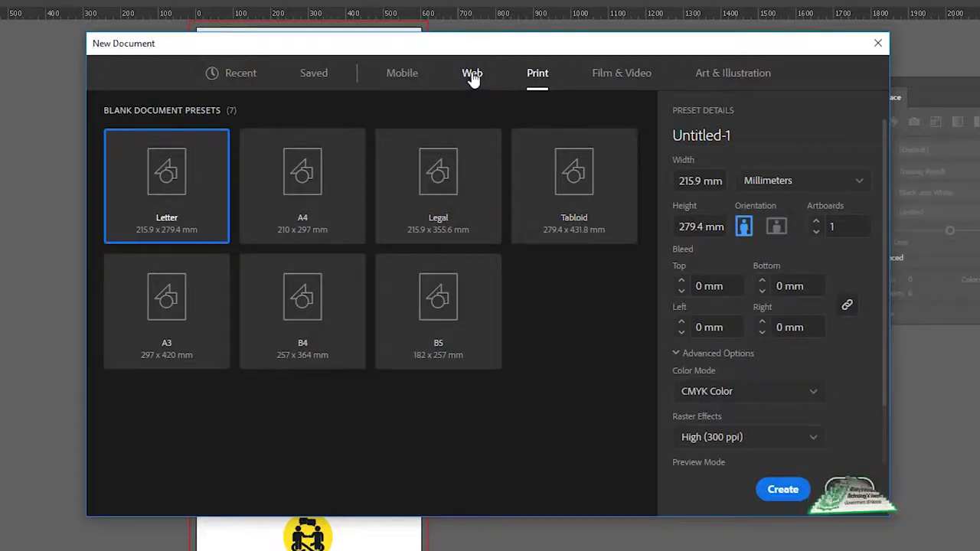
{"action": "left_click", "coordinate": [473, 76]}
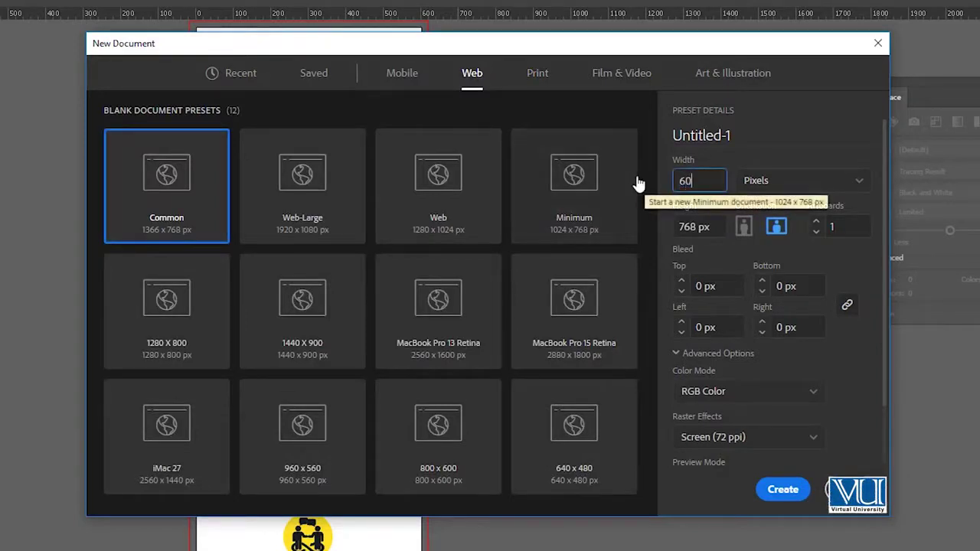
{"action": "type", "text": "600"}
{"action": "key", "text": "Tab"}
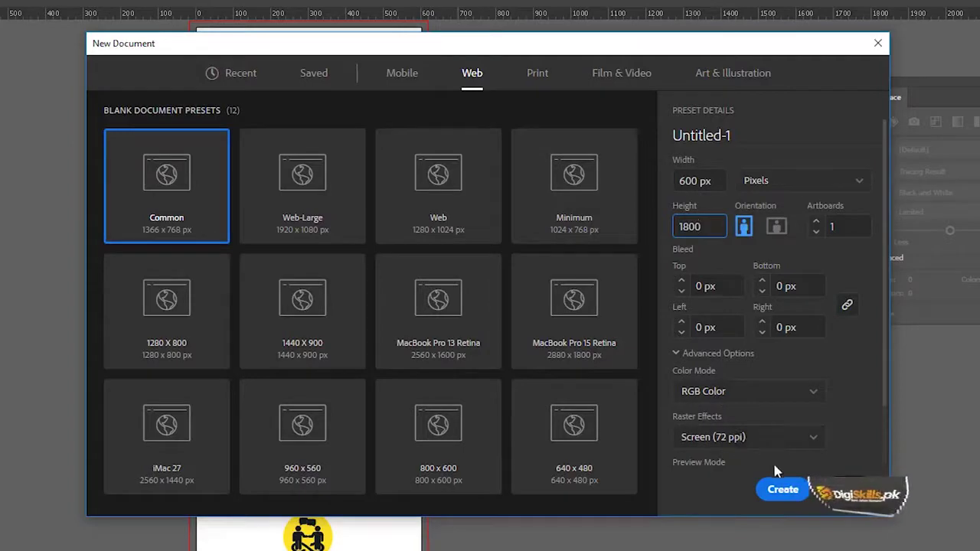
{"action": "left_click", "coordinate": [781, 489]}
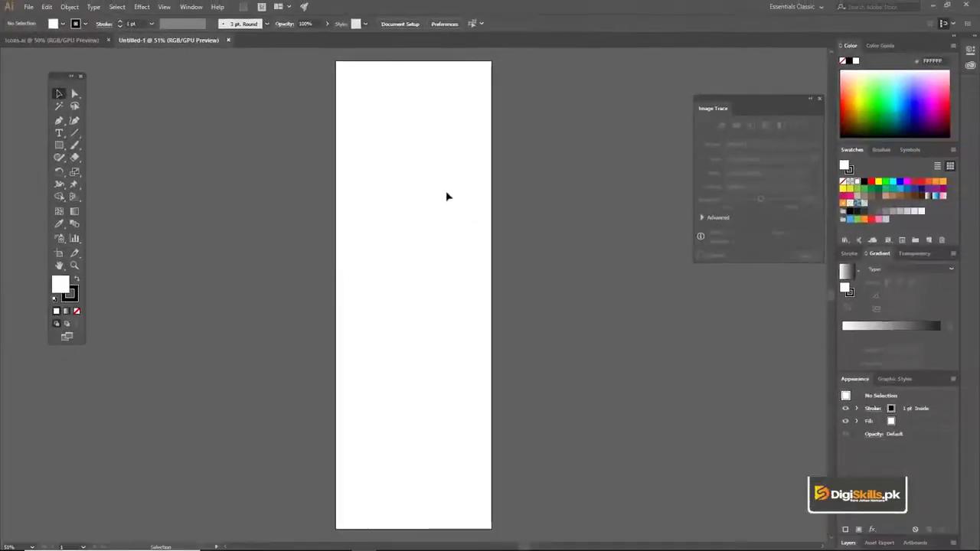
Show the rulers and place a vertical guide 20 px inside the artboard's left edge
{"action": "key", "text": "a"}
{"action": "key", "text": "ctrl+r"}
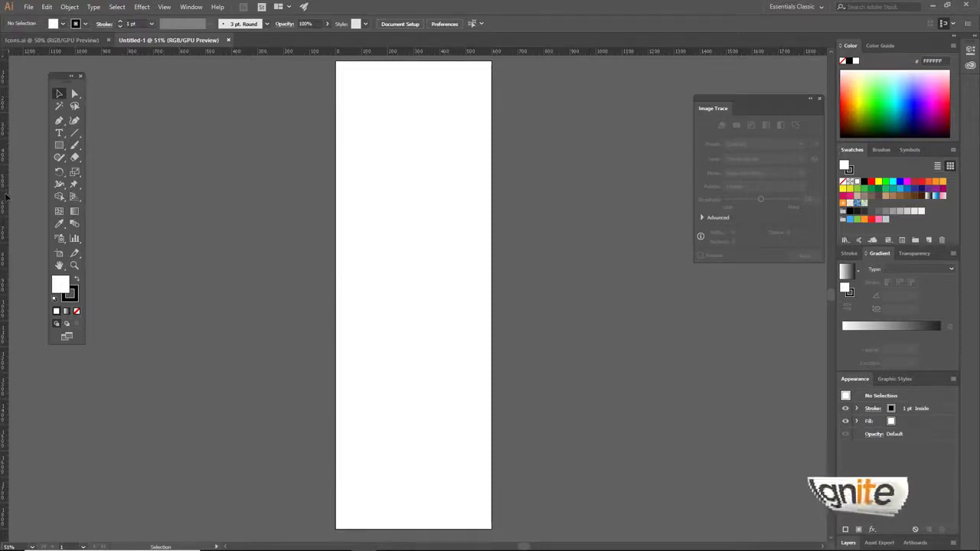
{"action": "key", "text": "z"}
{"action": "left_click", "coordinate": [408, 137]}
{"action": "left_click", "coordinate": [437, 264]}
{"action": "key", "text": "v"}
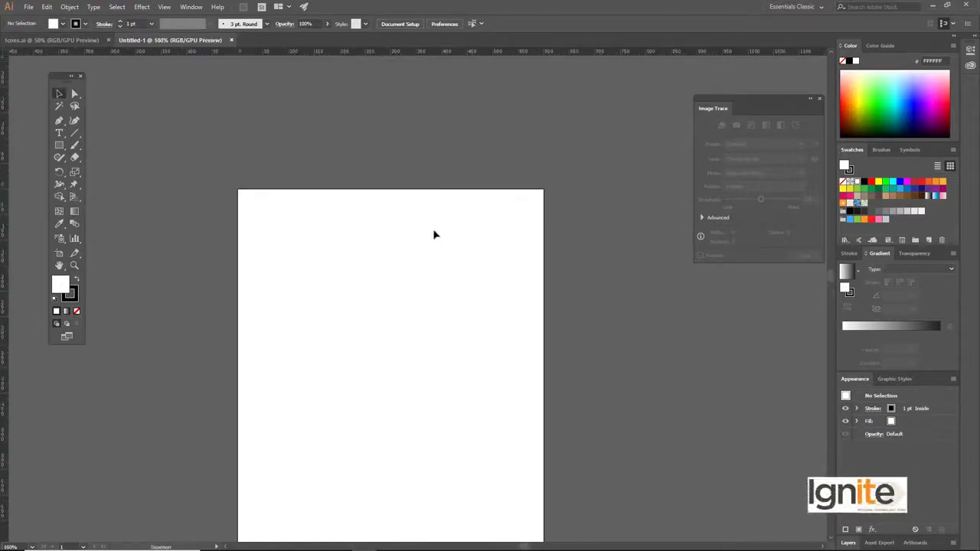
{"action": "left_click_drag", "start_coordinate": [434, 232], "coordinate": [429, 180]}
{"action": "left_click_drag", "start_coordinate": [399, 243], "coordinate": [399, 218]}
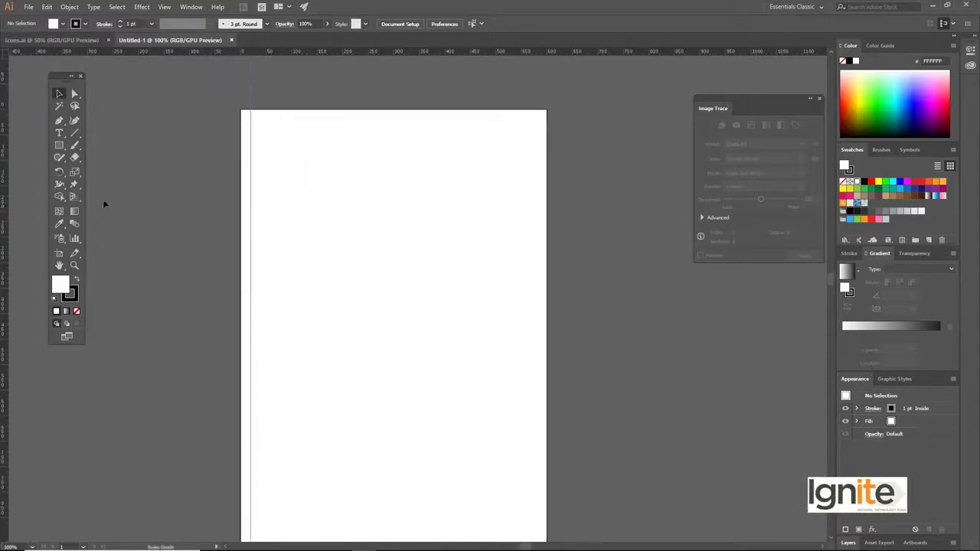
{"action": "key", "text": "ctrl+a"}
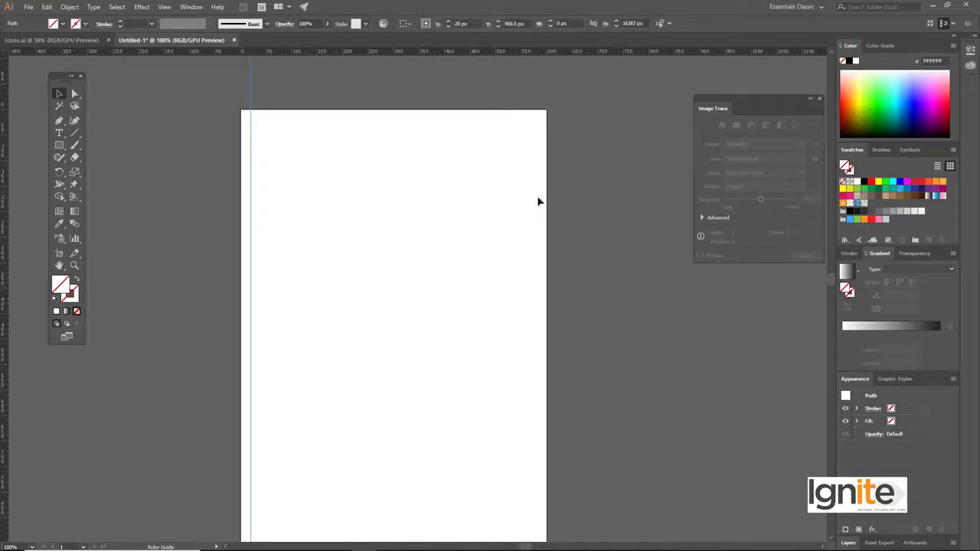
Place a second vertical guide at X 580 px, near the artboard's right edge
{"action": "left_click_drag", "start_coordinate": [535, 201], "coordinate": [538, 200]}
{"action": "left_click", "coordinate": [411, 287], "text": "ctrl+alt"}
{"action": "scroll", "coordinate": [428, 269], "scroll_direction": "down", "scroll_amount": 2}
{"action": "key", "text": "ctrl+1"}
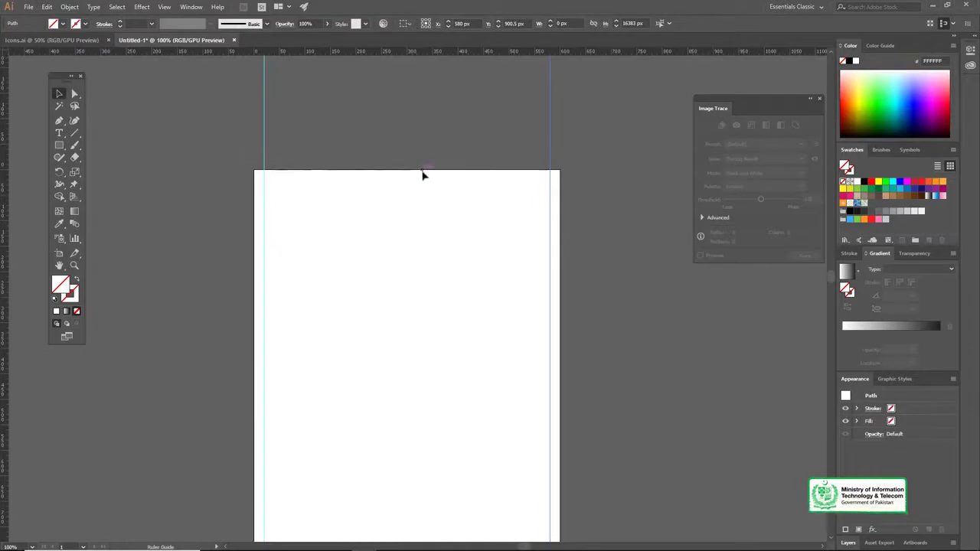
Place a horizontal guide about 31 px below the artboard's top edge
{"action": "left_click_drag", "start_coordinate": [426, 185], "coordinate": [429, 186]}
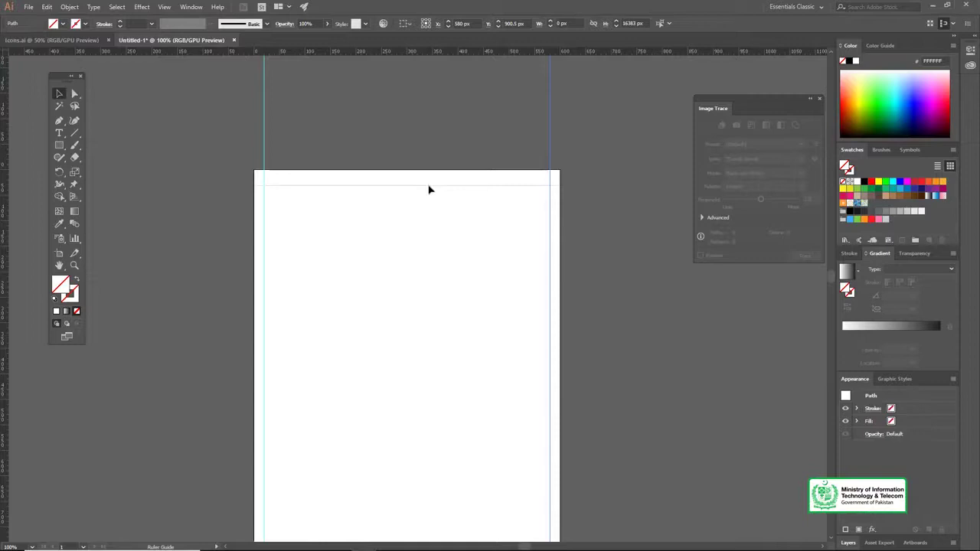
{"action": "left_click_drag", "start_coordinate": [428, 189], "coordinate": [428, 189]}
{"action": "scroll", "coordinate": [429, 155], "scroll_direction": "down", "scroll_amount": 2}
{"action": "key", "text": "ctrl+minus"}
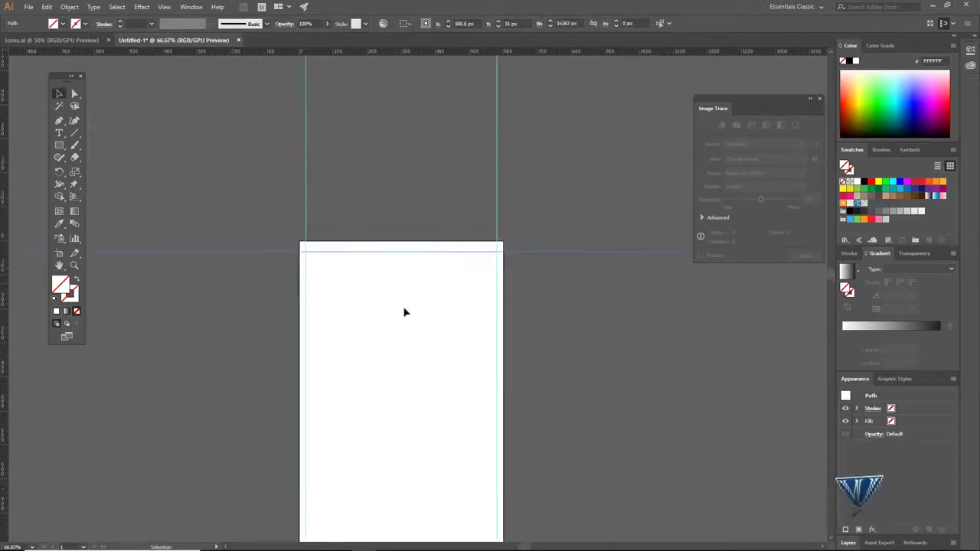
{"action": "scroll", "coordinate": [406, 312], "scroll_direction": "down", "scroll_amount": 4}
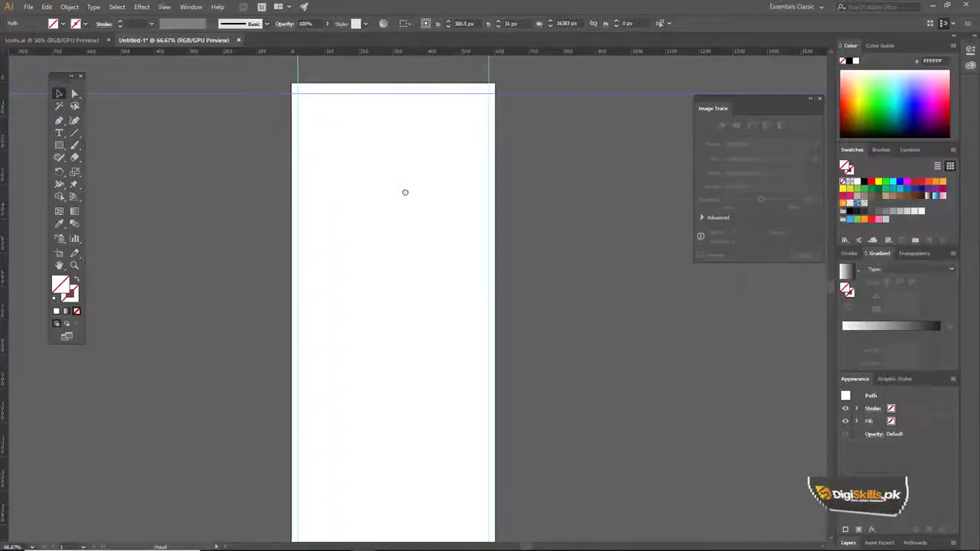
{"action": "left_click_drag", "start_coordinate": [405, 192], "coordinate": [415, 196]}
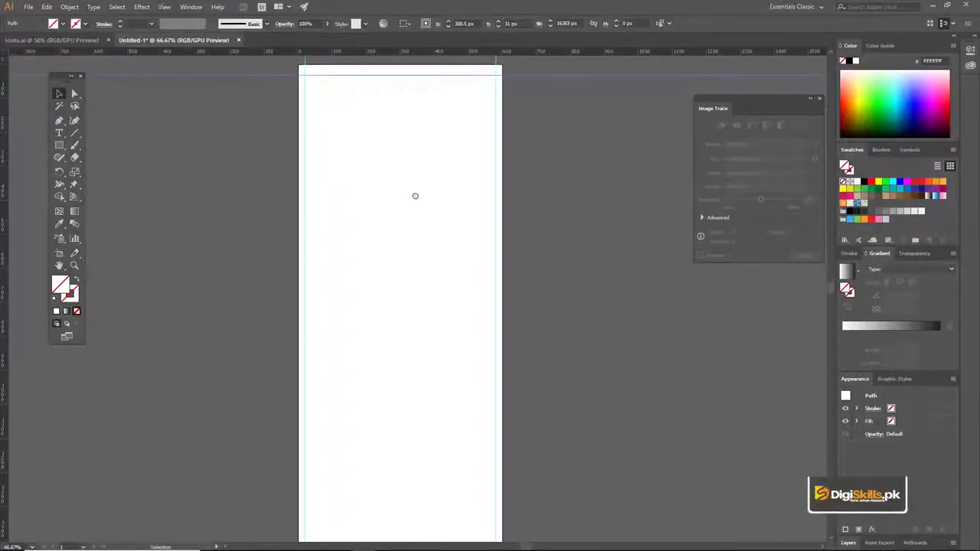
Check the Icons.ai document, then switch to Word and review the list in Steps of Design Process
{"action": "left_click", "coordinate": [54, 40]}
{"action": "left_click", "coordinate": [180, 40]}
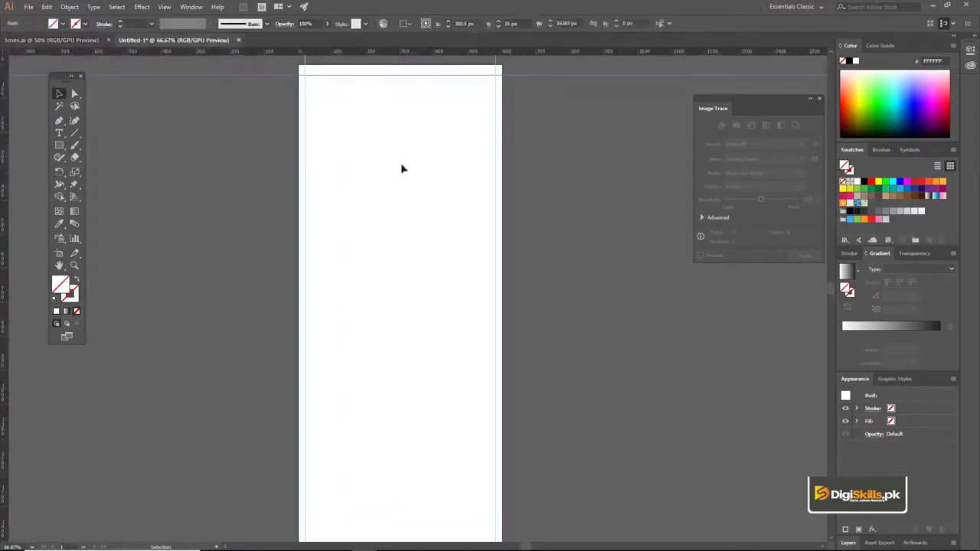
{"action": "key", "text": "ctrl+minus"}
{"action": "scroll", "coordinate": [427, 215], "scroll_direction": "down", "scroll_amount": 2}
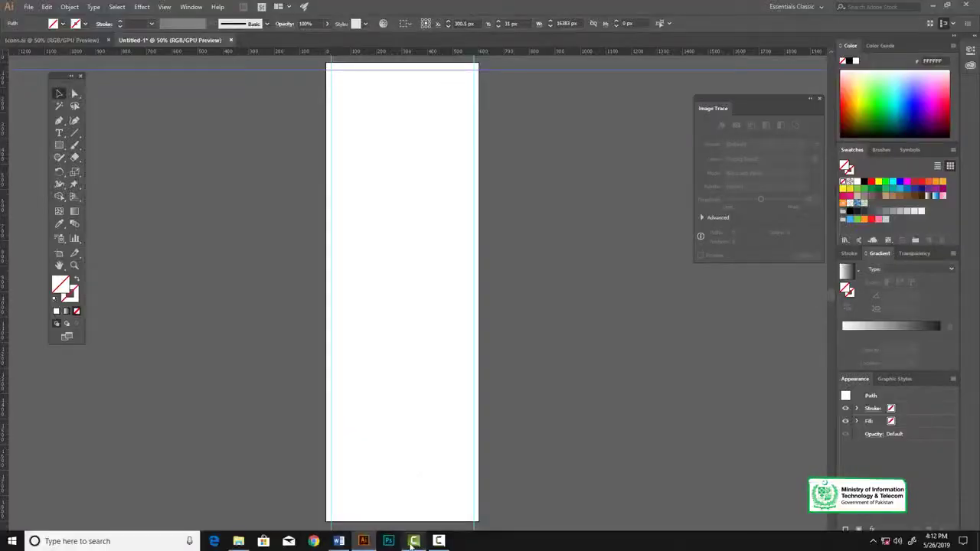
{"action": "left_click", "coordinate": [338, 541]}
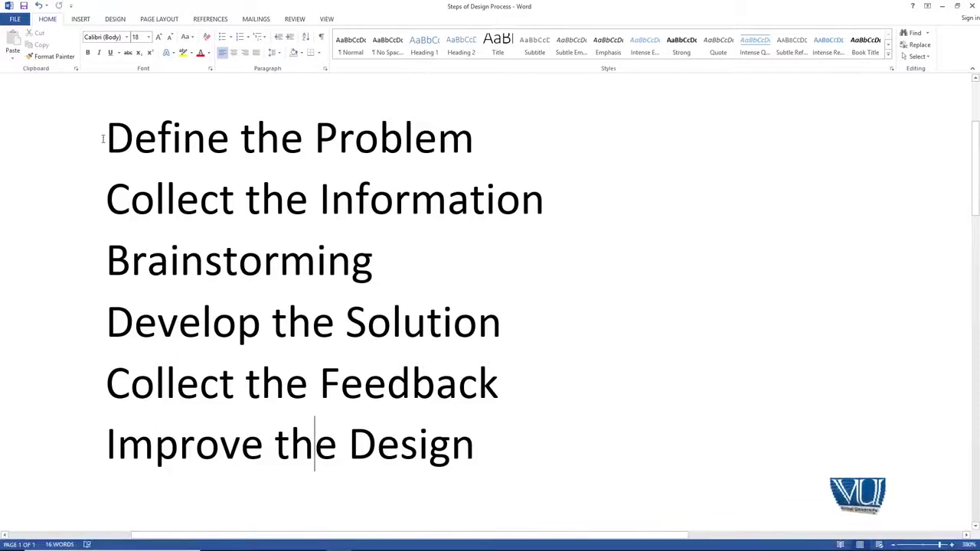
{"action": "left_click_drag", "start_coordinate": [107, 140], "coordinate": [414, 433]}
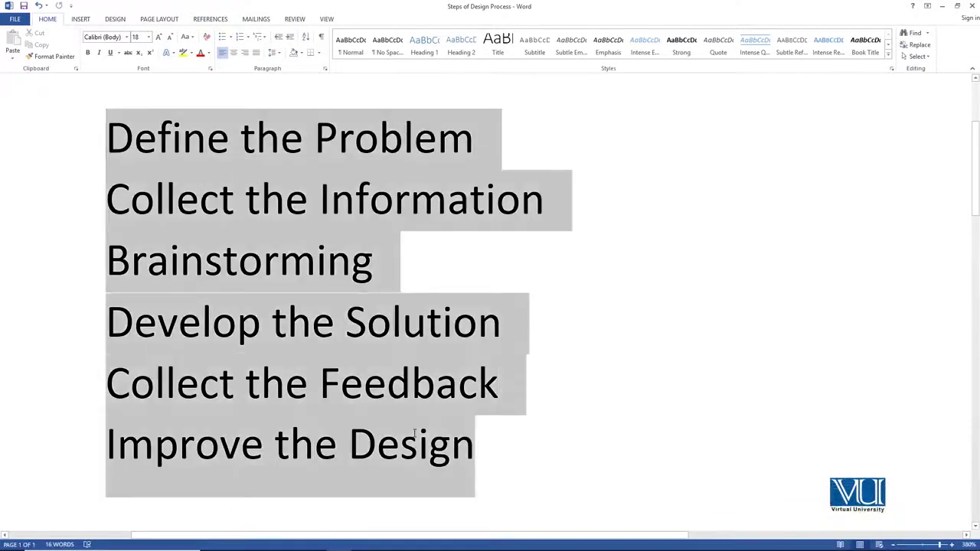
{"action": "left_click", "coordinate": [404, 263]}
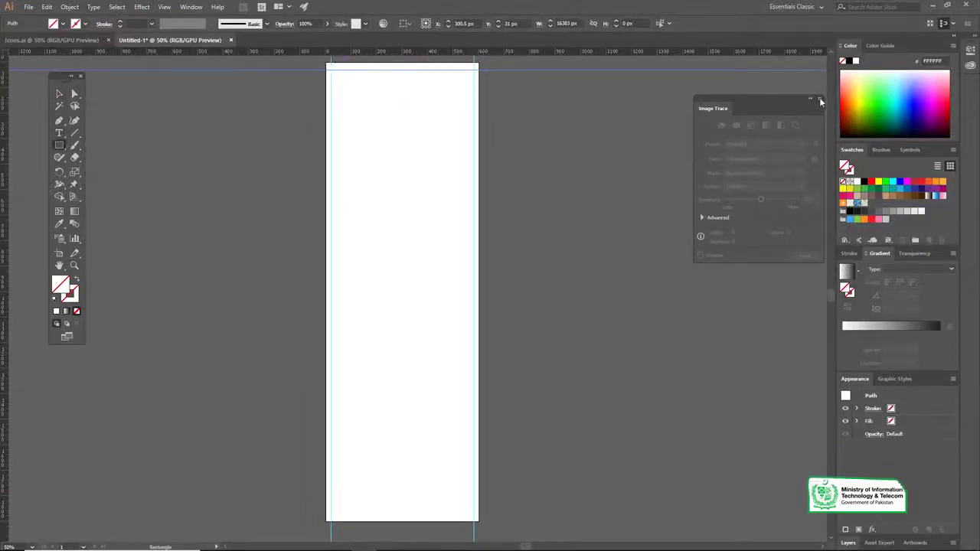
Dismiss Image Trace and cover the whole artboard with a white-filled 600 × 1800 px rectangle
{"action": "left_click", "coordinate": [821, 101]}
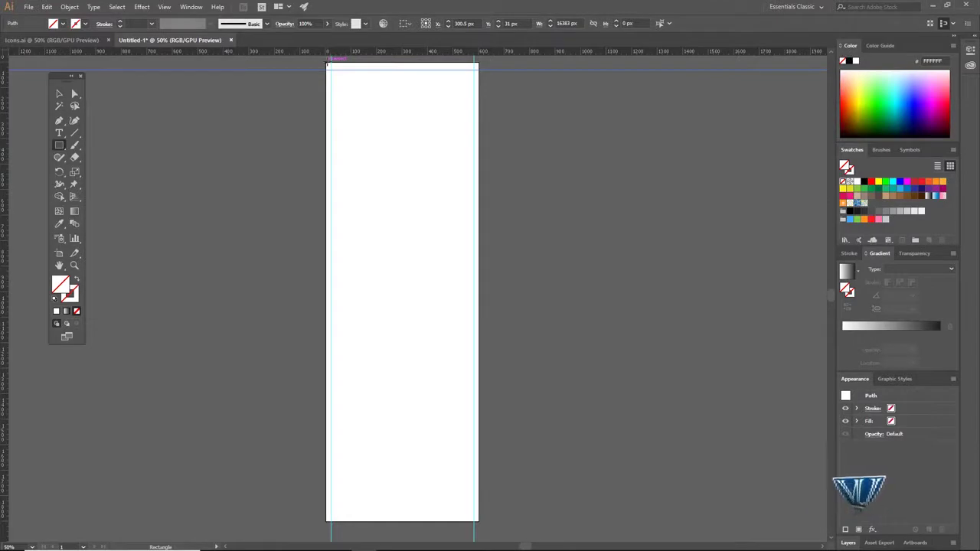
{"action": "left_click_drag", "start_coordinate": [327, 64], "coordinate": [479, 521]}
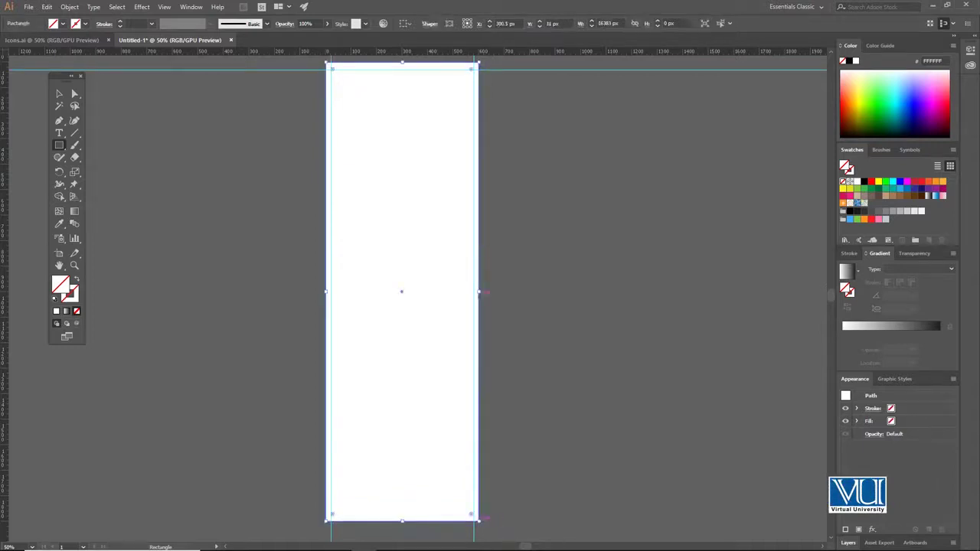
{"action": "left_click", "coordinate": [59, 94]}
{"action": "left_click", "coordinate": [53, 24]}
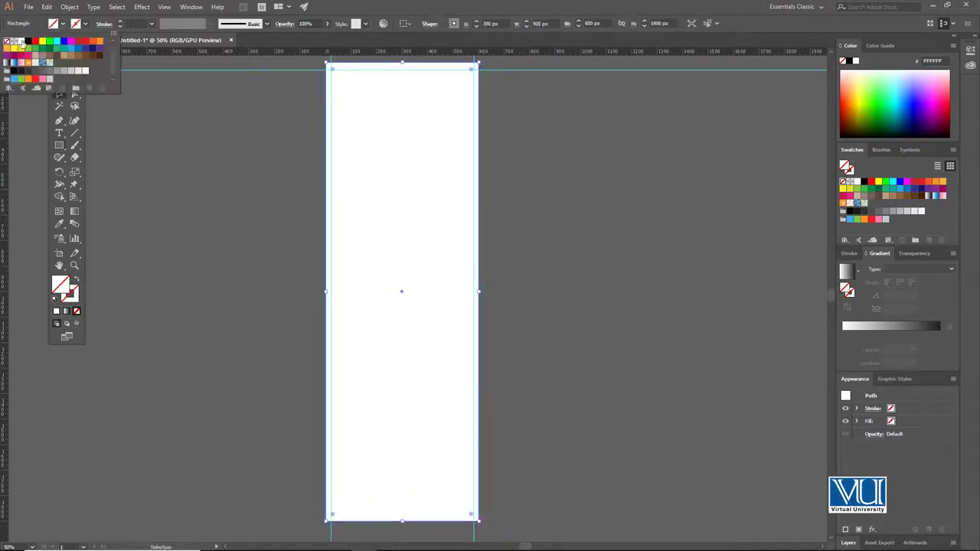
{"action": "left_click", "coordinate": [253, 127]}
{"action": "scroll", "coordinate": [448, 157], "scroll_direction": "up", "scroll_amount": 3}
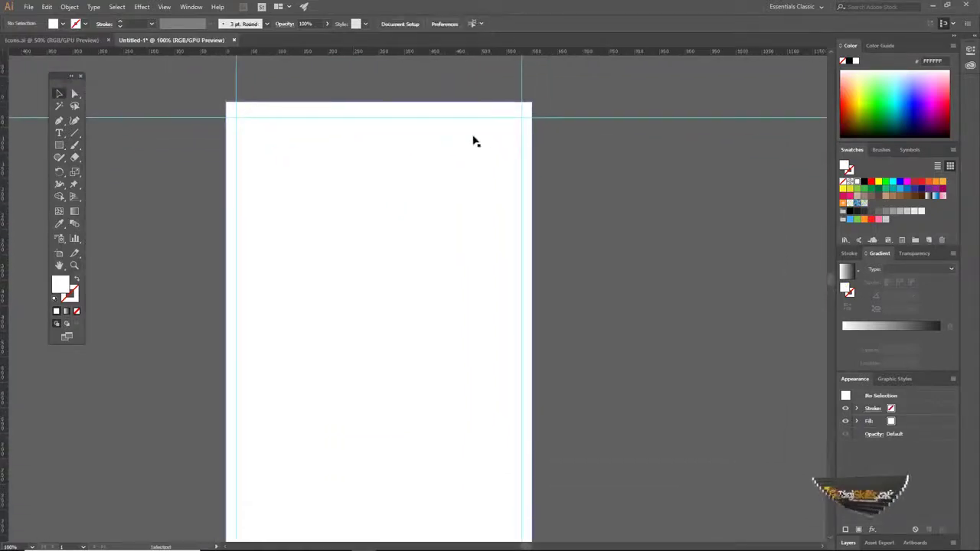
Try moving the white background rectangle sideways off the artboard and undo the move
{"action": "left_click", "coordinate": [403, 154]}
{"action": "left_click", "coordinate": [615, 160]}
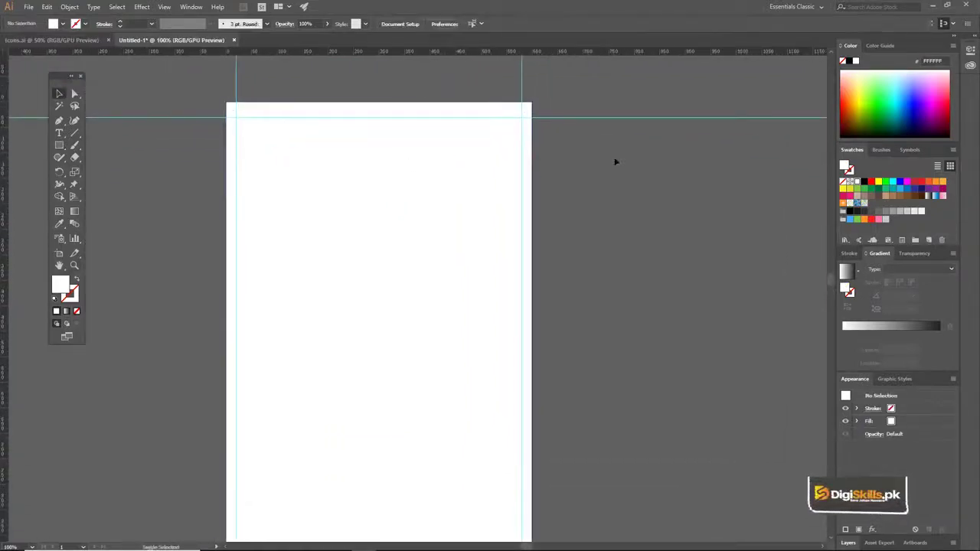
{"action": "left_click_drag", "start_coordinate": [470, 177], "coordinate": [573, 168]}
{"action": "key", "text": "ctrl+z"}
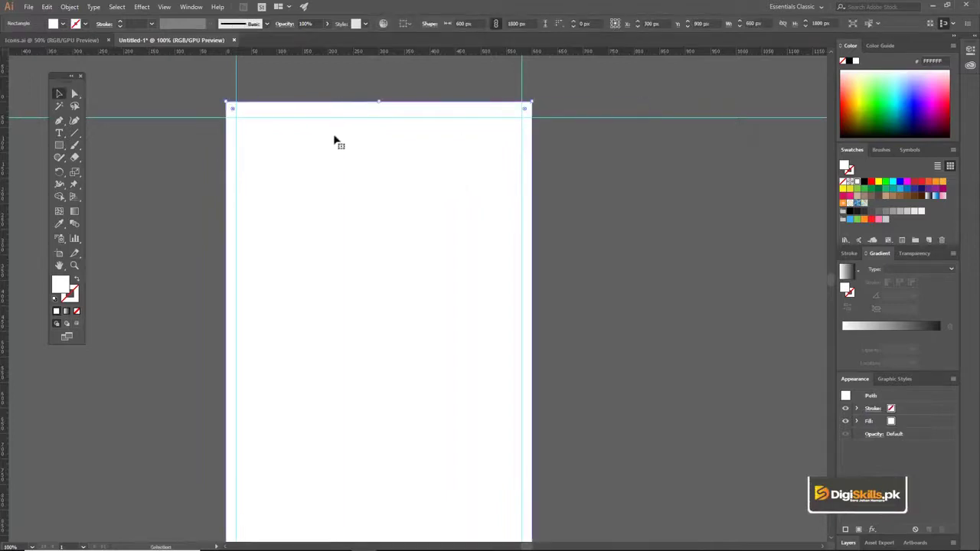
{"action": "left_click", "coordinate": [60, 146]}
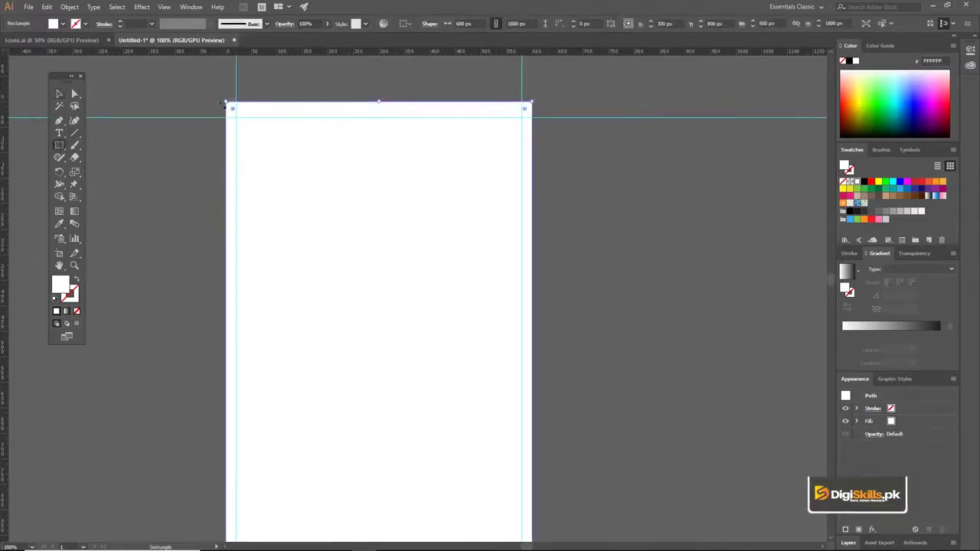
{"action": "left_click", "coordinate": [137, 91]}
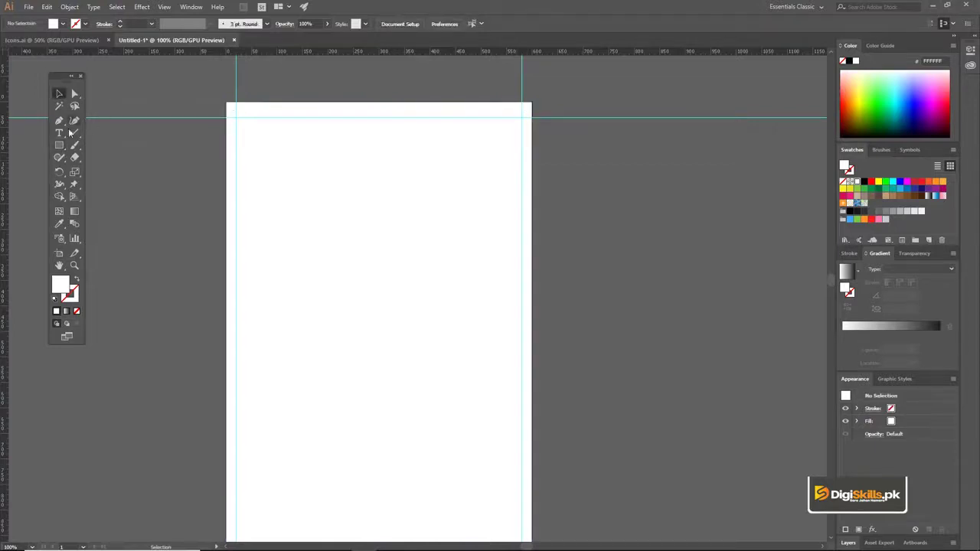
Draw a 600 × 212 px rectangle across the top of the artboard and fill it with yellow FCEE21
{"action": "mouse_move", "coordinate": [227, 102]}
{"action": "left_mouse_down"}
{"action": "mouse_move", "coordinate": [409, 186]}
{"action": "mouse_move", "coordinate": [531, 209]}
{"action": "left_mouse_up"}
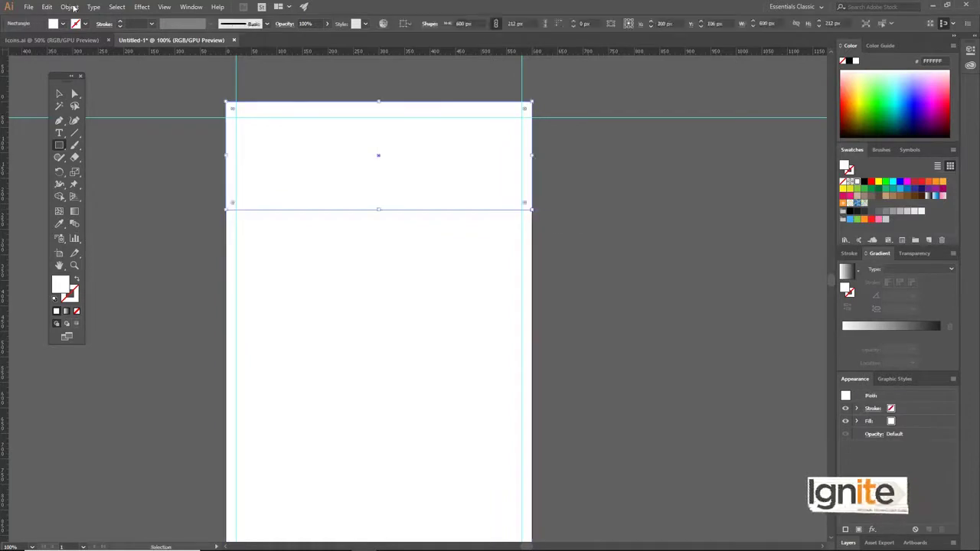
{"action": "left_click", "coordinate": [61, 25]}
{"action": "left_click", "coordinate": [26, 54]}
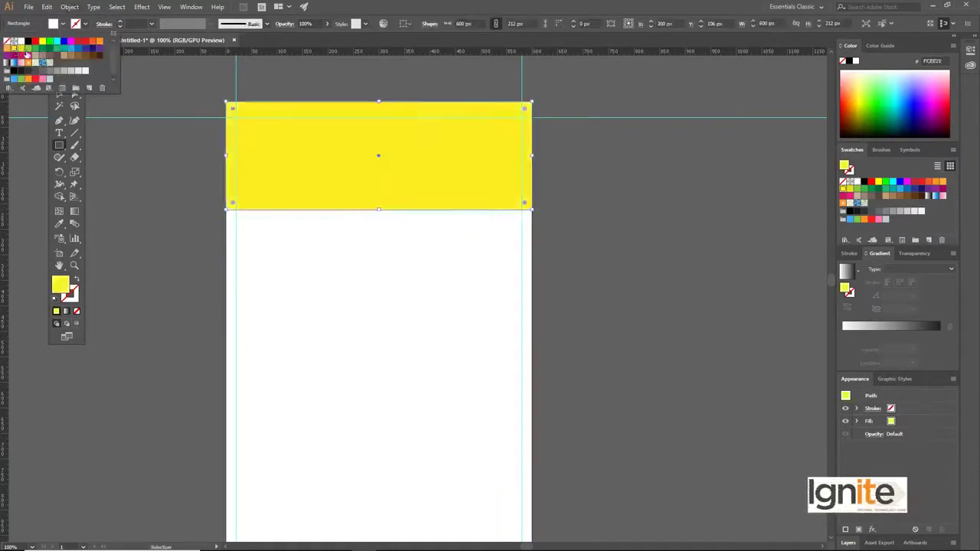
{"action": "key", "text": "Escape"}
{"action": "key", "text": "v"}
{"action": "left_click", "coordinate": [170, 75]}
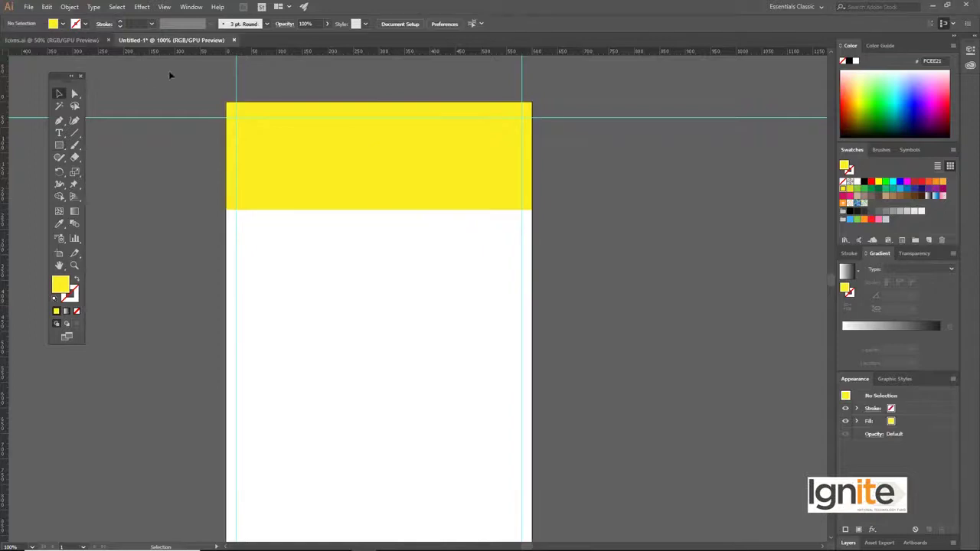
Add the text "What is the" on the yellow band and scale it up to about 39 pt
{"action": "key", "text": "ctrl+="}
{"action": "left_click_drag", "start_coordinate": [420, 225], "coordinate": [450, 170]}
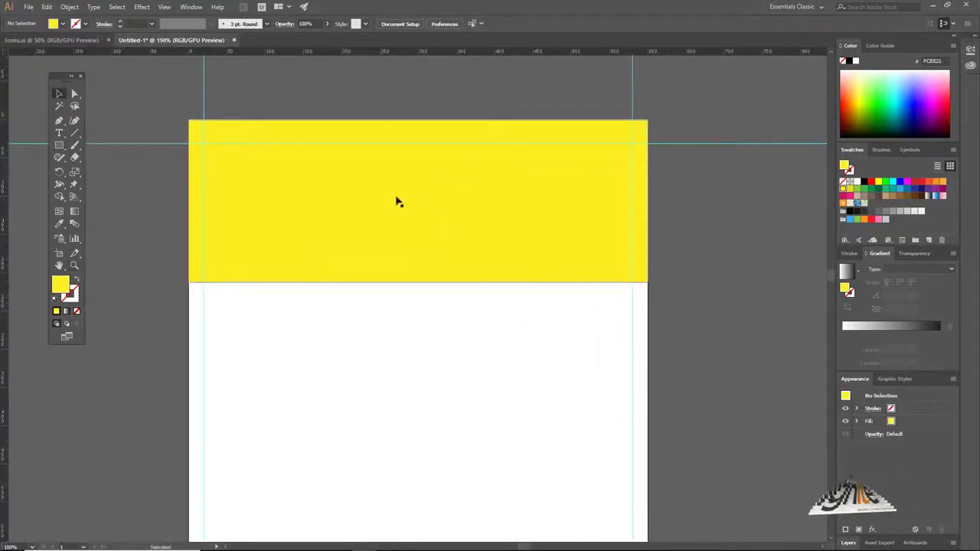
{"action": "key", "text": "t"}
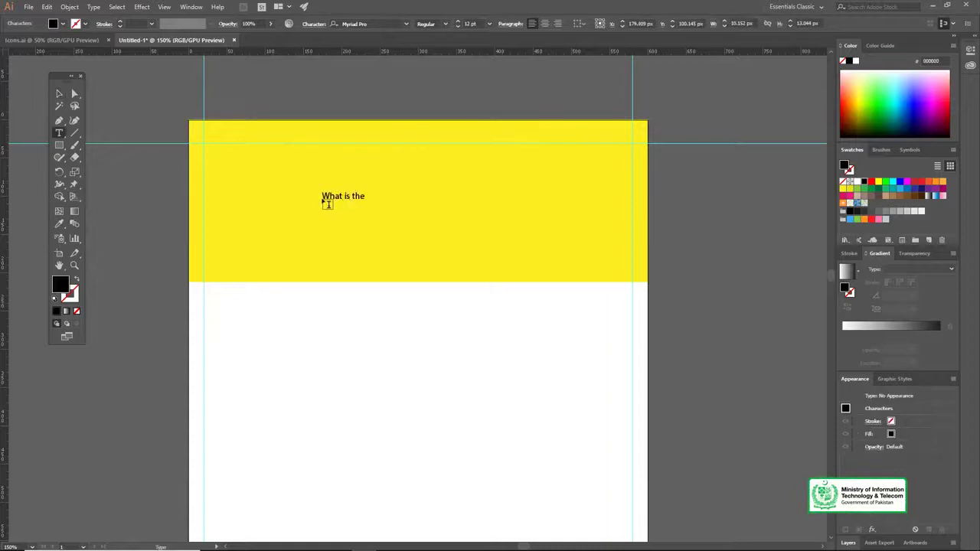
{"action": "key", "text": "Escape"}
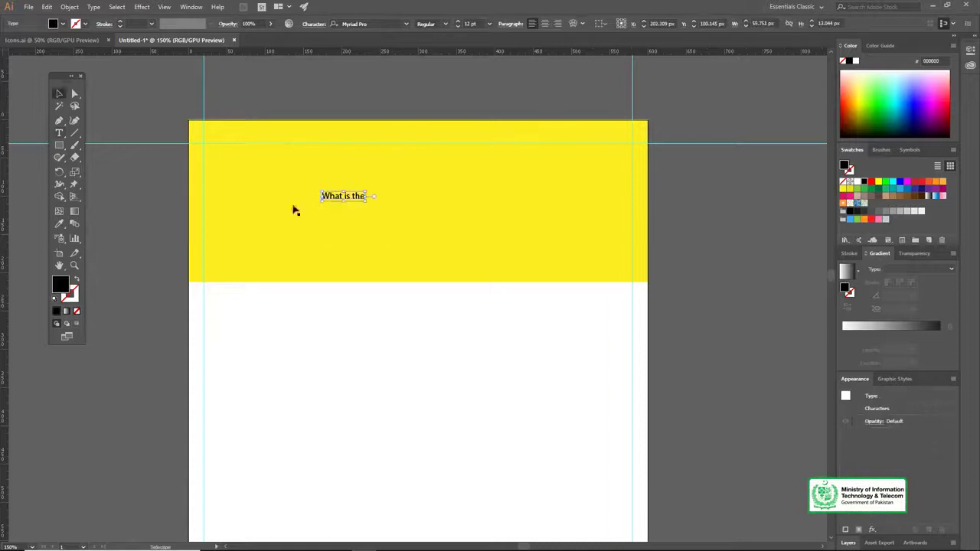
{"action": "mouse_move", "coordinate": [368, 190]}
{"action": "left_mouse_down"}
{"action": "mouse_move", "coordinate": [413, 167]}
{"action": "mouse_move", "coordinate": [369, 193]}
{"action": "left_mouse_up"}
Set the font of the "What is the" text to Nexa Bold
{"action": "double_click", "coordinate": [356, 183]}
{"action": "key", "text": "ctrl+a"}
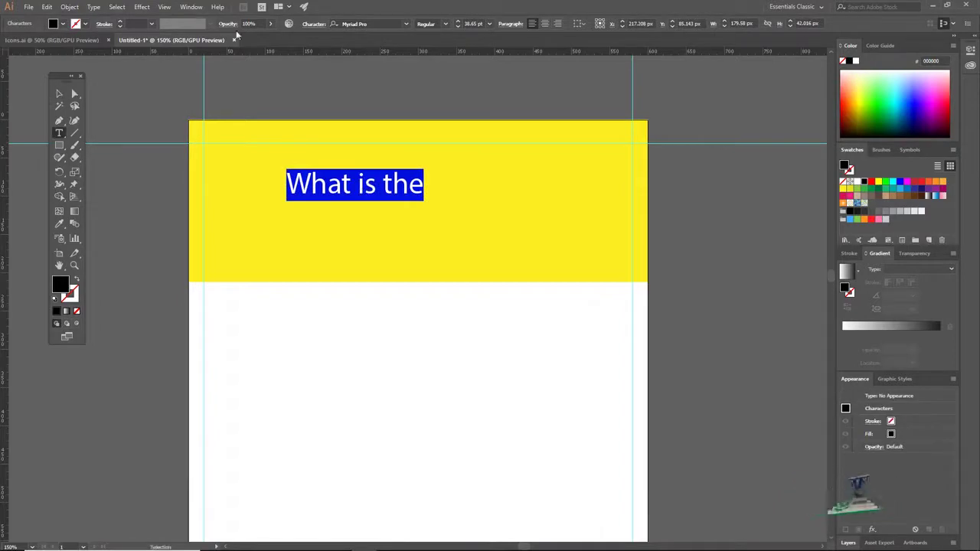
{"action": "left_click", "coordinate": [378, 185]}
{"action": "left_click_drag", "start_coordinate": [422, 185], "coordinate": [270, 185]}
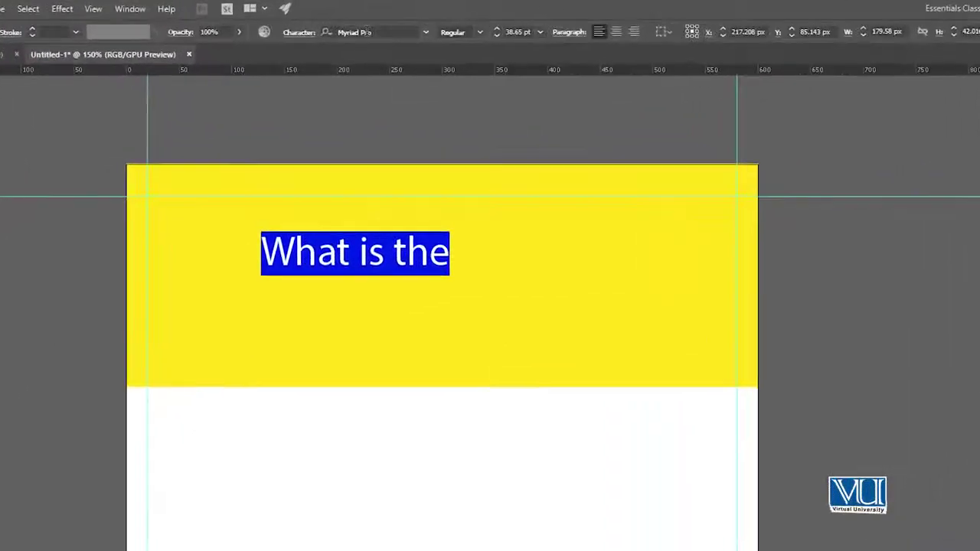
{"action": "left_click", "coordinate": [360, 24]}
{"action": "type", "text": "nexa"}
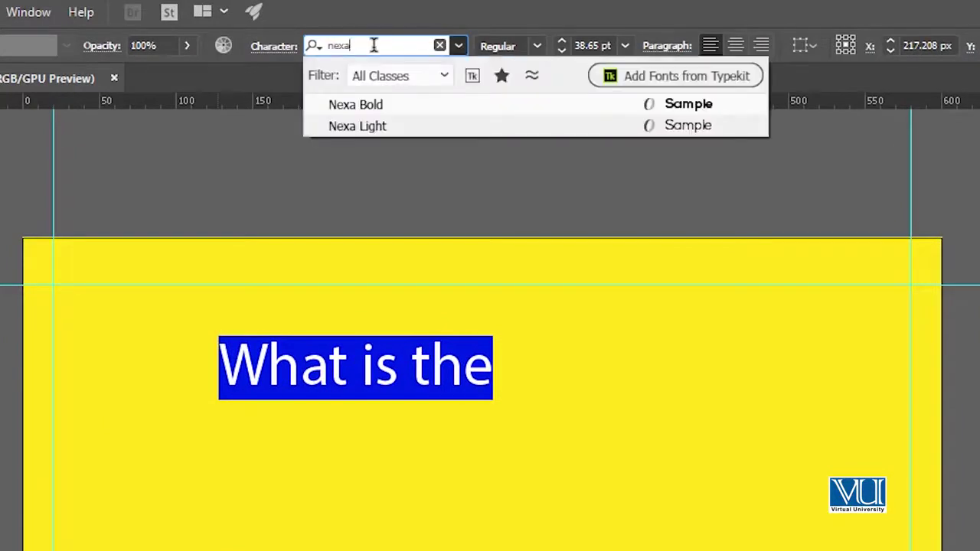
{"action": "left_click", "coordinate": [394, 106]}
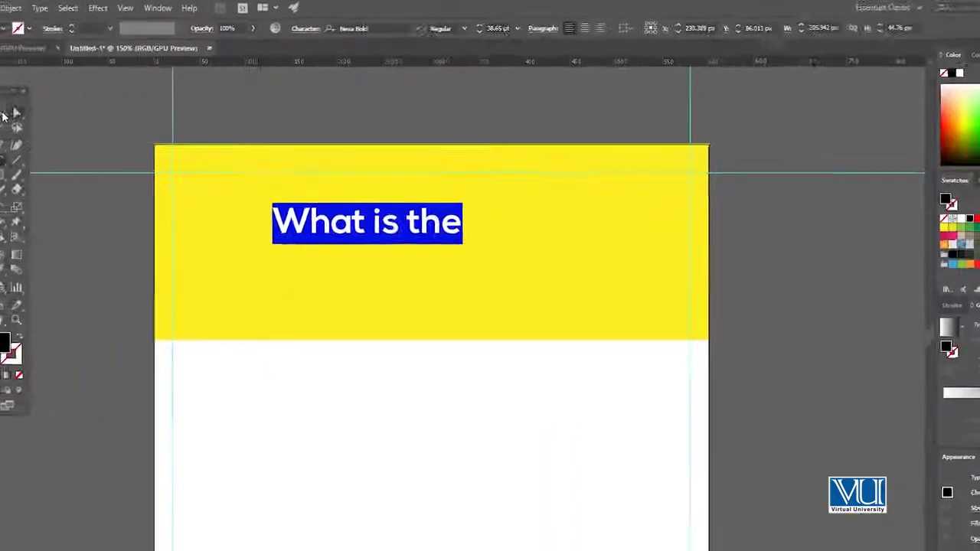
{"action": "left_click", "coordinate": [16, 113]}
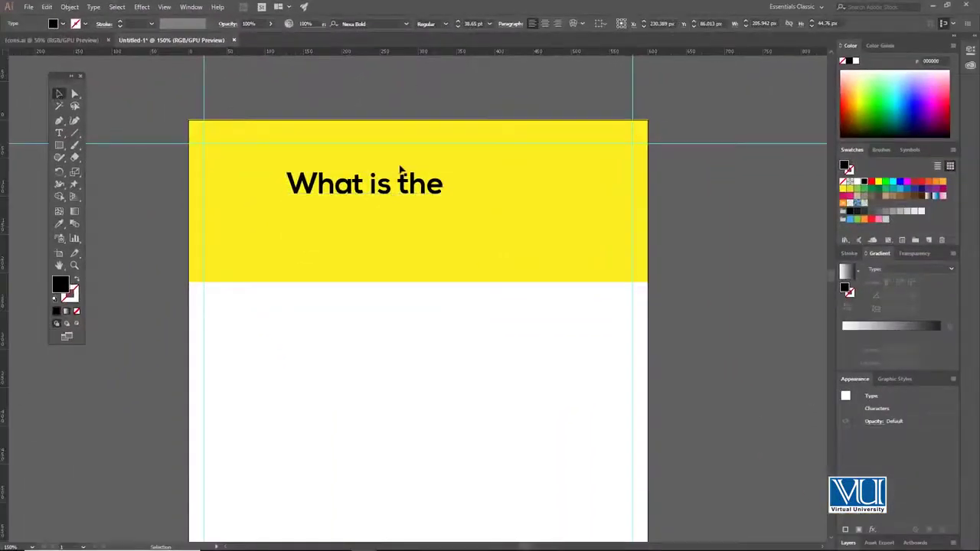
Enlarge "What is the" to about 47 pt and shift it down and toward the left of the yellow band
{"action": "left_click", "coordinate": [400, 174]}
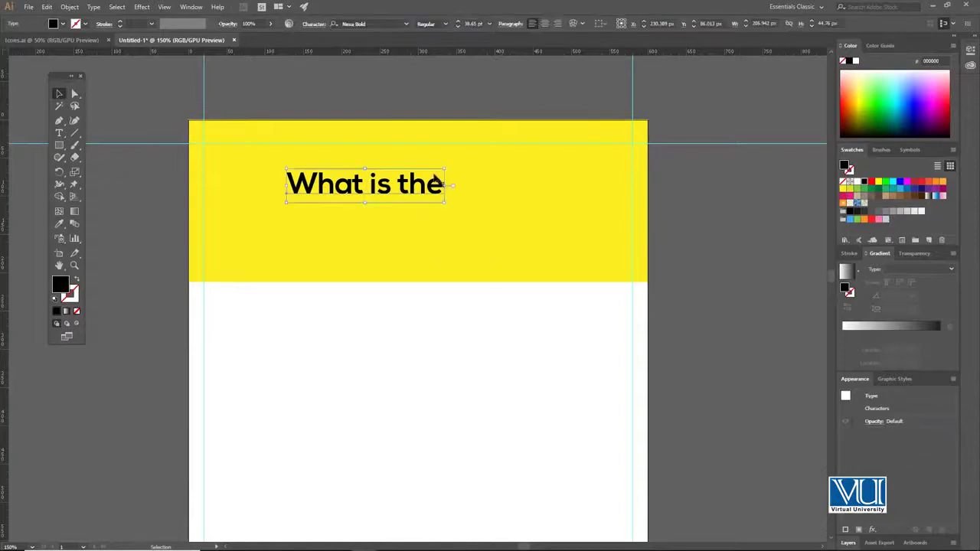
{"action": "left_click_drag", "start_coordinate": [451, 167], "coordinate": [461, 164]}
{"action": "left_click_drag", "start_coordinate": [379, 197], "coordinate": [354, 210]}
{"action": "left_click", "coordinate": [355, 241]}
{"action": "key", "text": "ctrl+plus"}
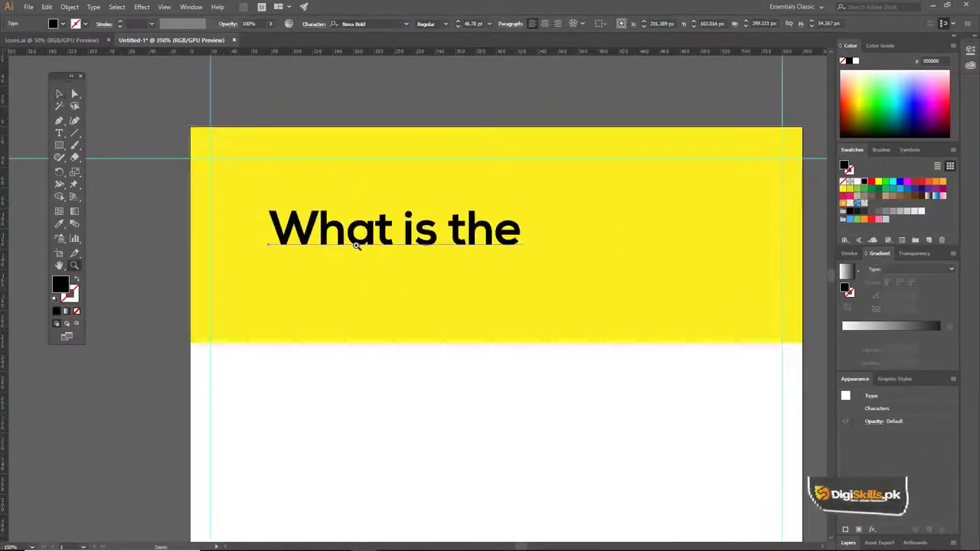
{"action": "left_click_drag", "start_coordinate": [420, 247], "coordinate": [336, 205]}
{"action": "left_click", "coordinate": [337, 199]}
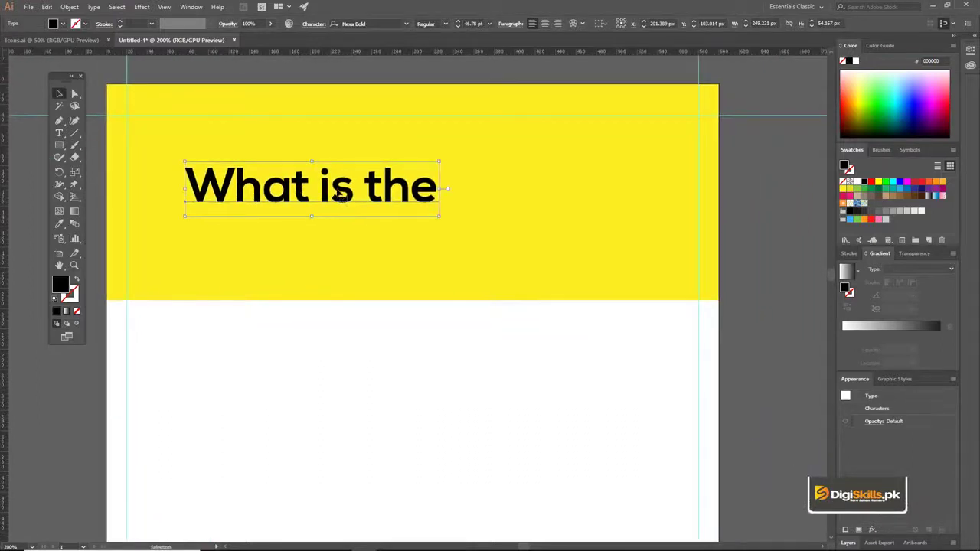
Duplicate the "What is the" line directly below itself and change the copy's text to "Process of Design"
{"action": "left_click_drag", "start_coordinate": [437, 161], "coordinate": [440, 159]}
{"action": "left_click_drag", "start_coordinate": [395, 192], "coordinate": [404, 255]}
{"action": "double_click", "coordinate": [389, 253]}
{"action": "key", "text": "ctrl+a"}
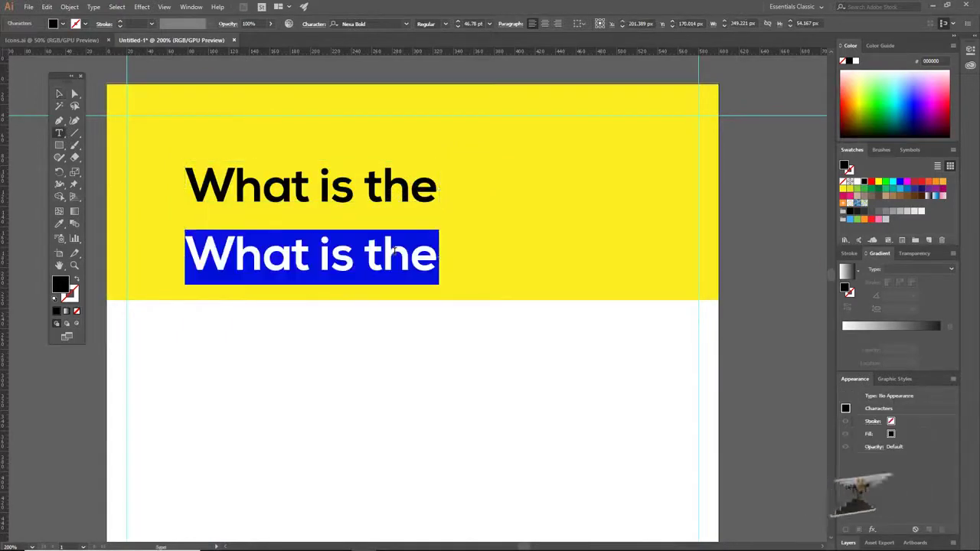
{"action": "type", "text": "Process of "}
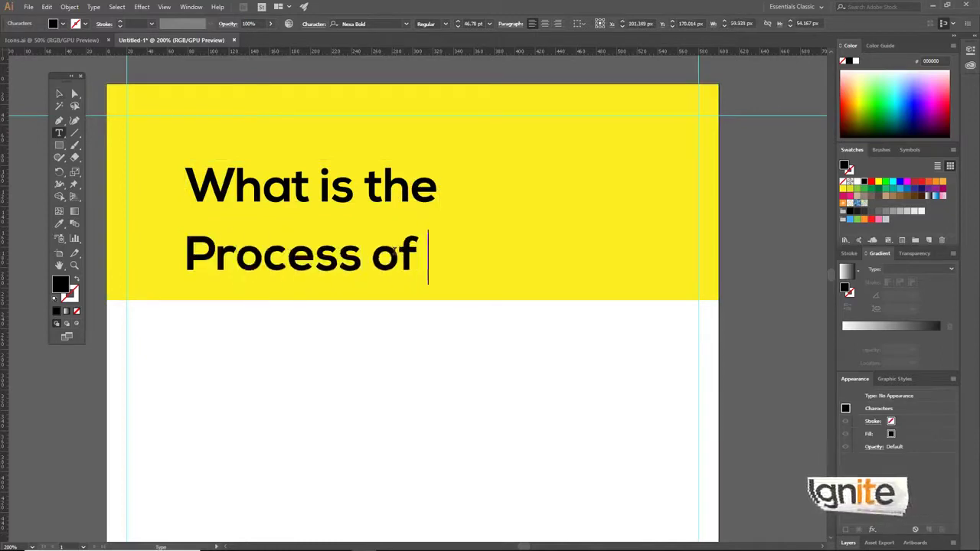
{"action": "type", "text": "Desig"}
{"action": "left_click", "coordinate": [59, 94]}
Move "What is the" closer to the second line, centre it horizontally on "Process of Design", and group both lines
{"action": "left_click_drag", "start_coordinate": [319, 196], "coordinate": [389, 219]}
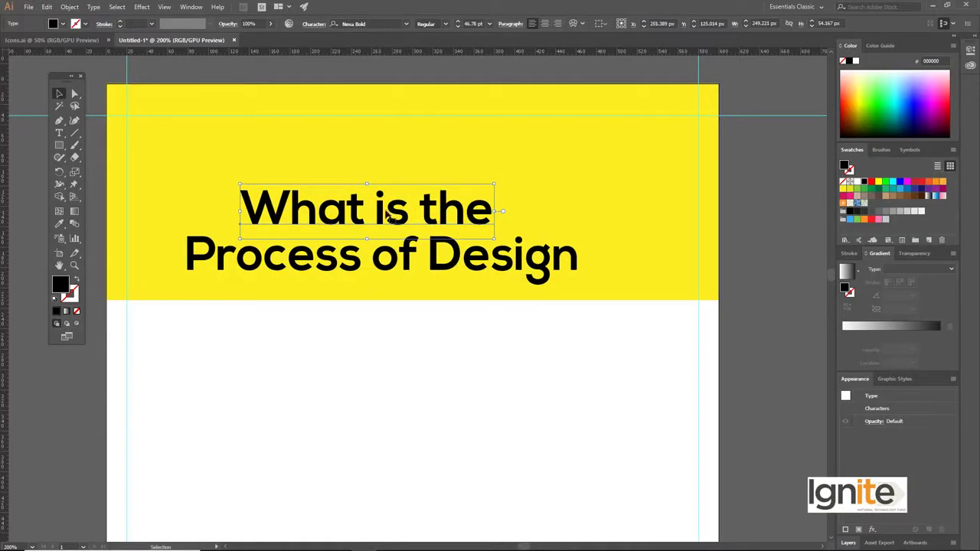
{"action": "left_click", "coordinate": [376, 261], "text": "shift"}
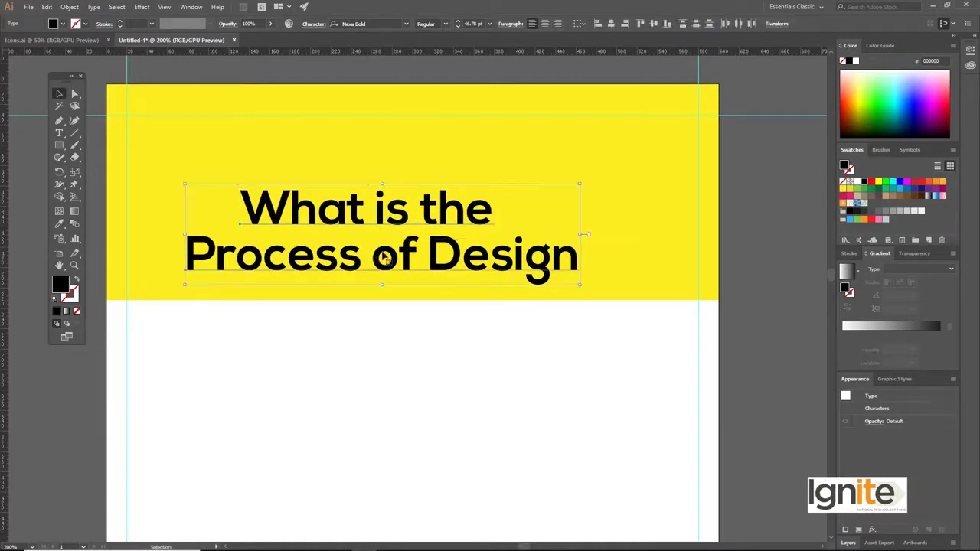
{"action": "left_click_drag", "start_coordinate": [383, 260], "coordinate": [385, 258]}
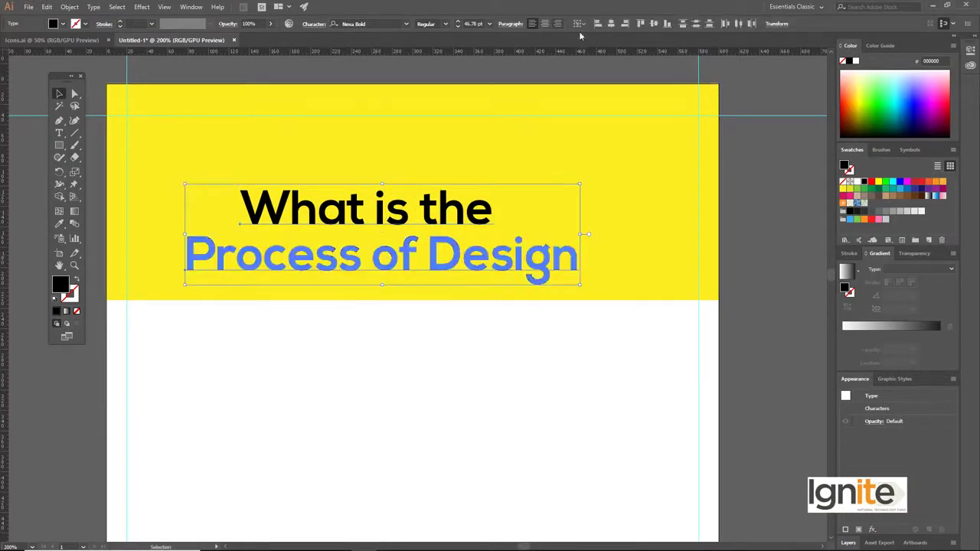
{"action": "left_click", "coordinate": [611, 24]}
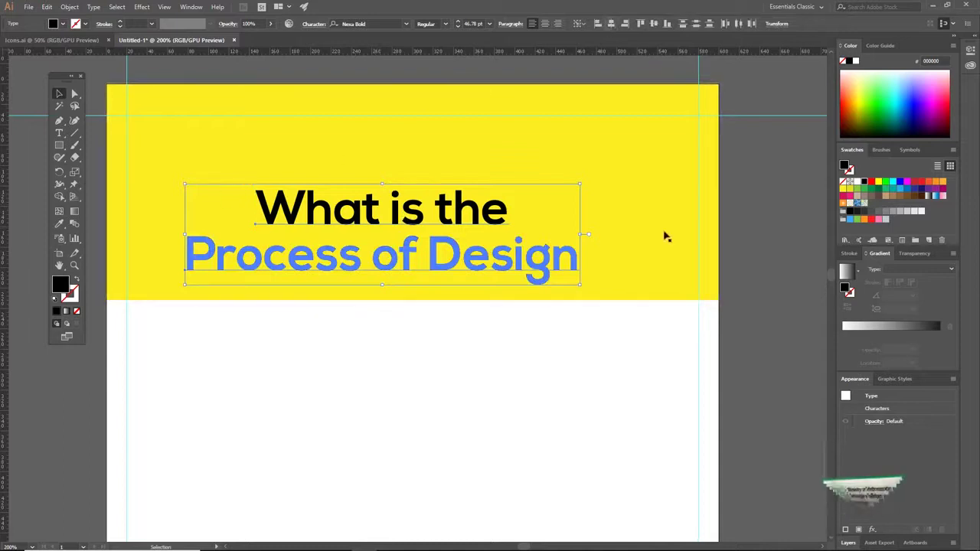
{"action": "key", "text": "ctrl+g"}
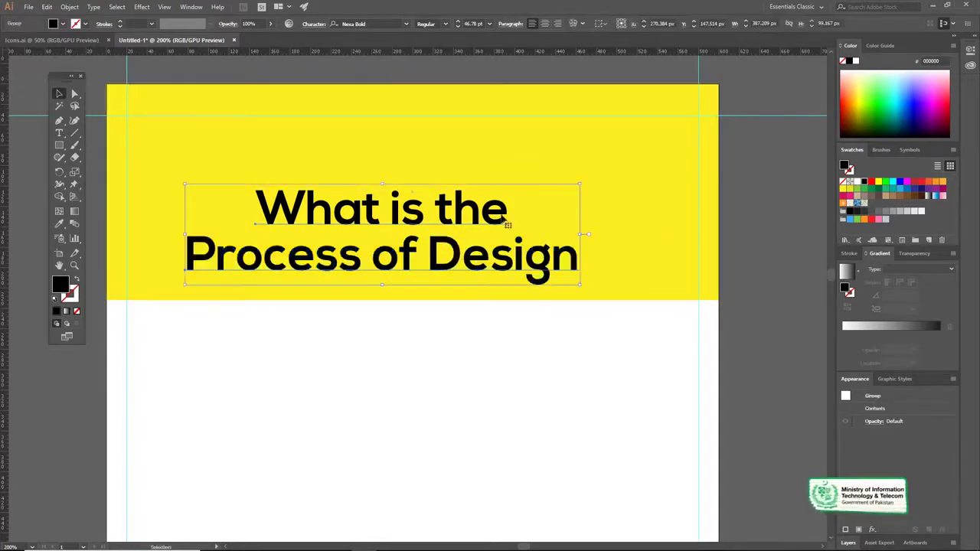
Enlarge the grouped heading and move it up and toward the left margin guide of the yellow band
{"action": "left_click", "coordinate": [582, 212]}
{"action": "left_click_drag", "start_coordinate": [498, 209], "coordinate": [483, 190]}
{"action": "left_click_drag", "start_coordinate": [567, 167], "coordinate": [594, 158]}
{"action": "left_click_drag", "start_coordinate": [426, 203], "coordinate": [409, 189]}
{"action": "left_click", "coordinate": [738, 187]}
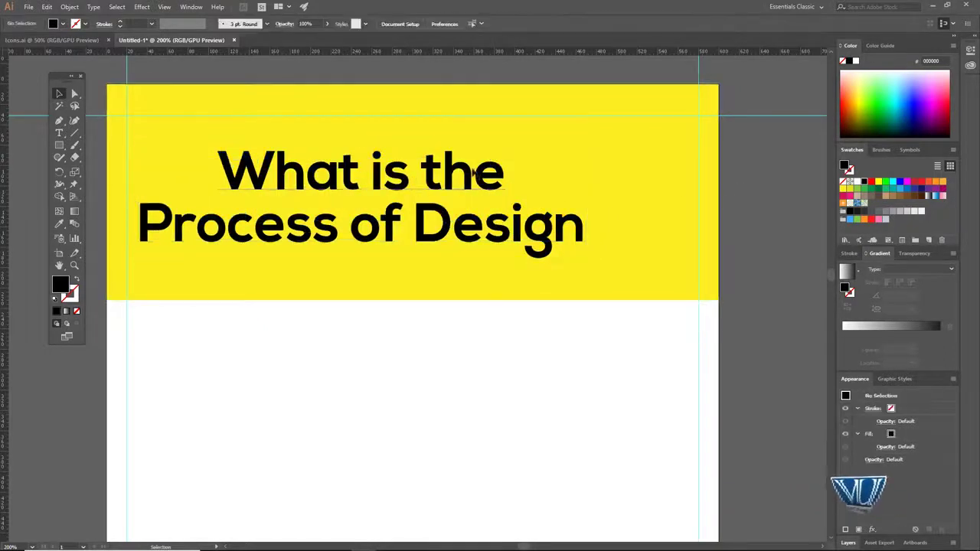
Add a separate "?" in Nexa Bold, scale it up strongly and place it just right of the heading
{"action": "left_click", "coordinate": [475, 278]}
{"action": "key", "text": "t"}
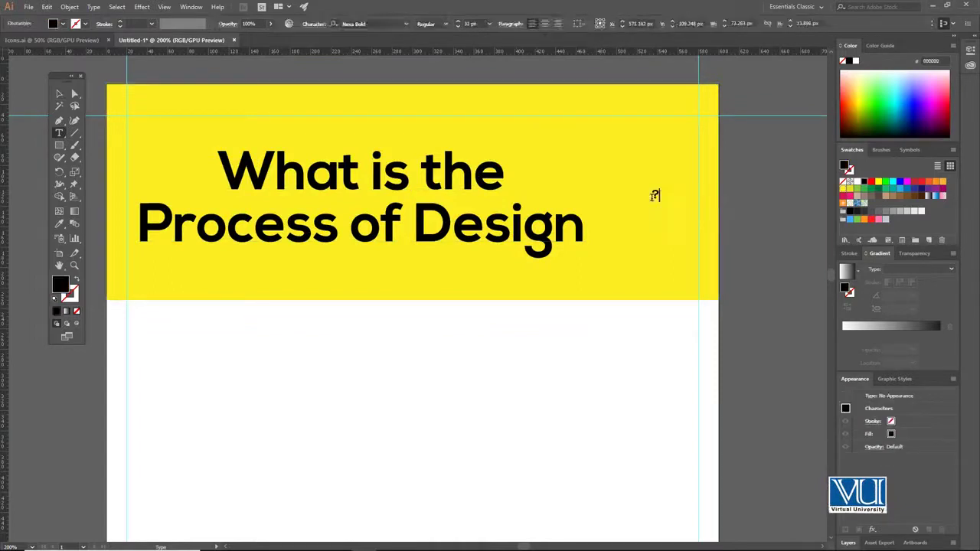
{"action": "left_click", "coordinate": [60, 94]}
{"action": "left_click", "coordinate": [654, 195]}
{"action": "left_click_drag", "start_coordinate": [660, 188], "coordinate": [699, 114]}
{"action": "left_click_drag", "start_coordinate": [676, 156], "coordinate": [655, 162]}
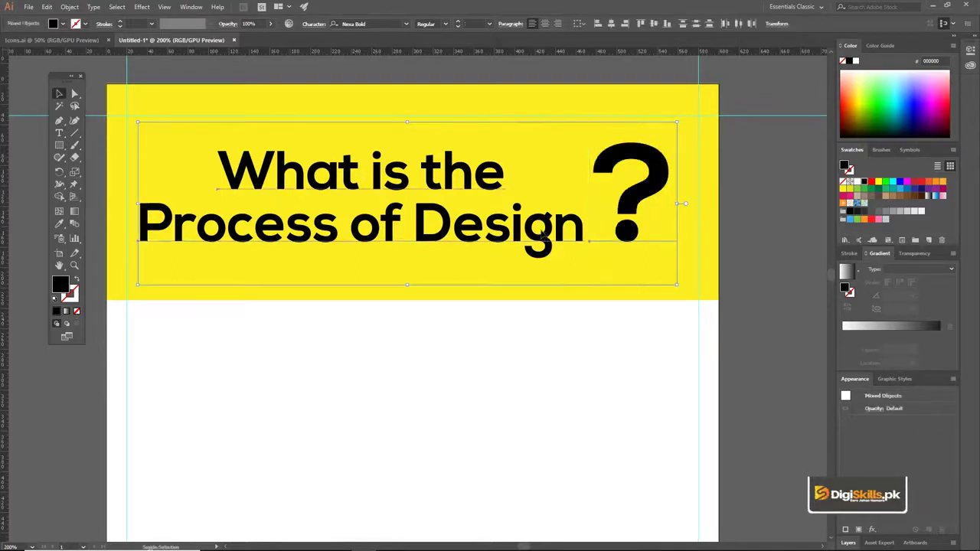
Enlarge the question mark further and fit it between the heading and the right margin guide
{"action": "left_click", "coordinate": [723, 130]}
{"action": "left_click", "coordinate": [656, 170]}
{"action": "left_click_drag", "start_coordinate": [678, 122], "coordinate": [694, 99]}
{"action": "left_click_drag", "start_coordinate": [666, 155], "coordinate": [667, 162]}
Align the question mark to the heading's vertical centre, using the heading as the key object
{"action": "left_click", "coordinate": [504, 180], "text": "shift"}
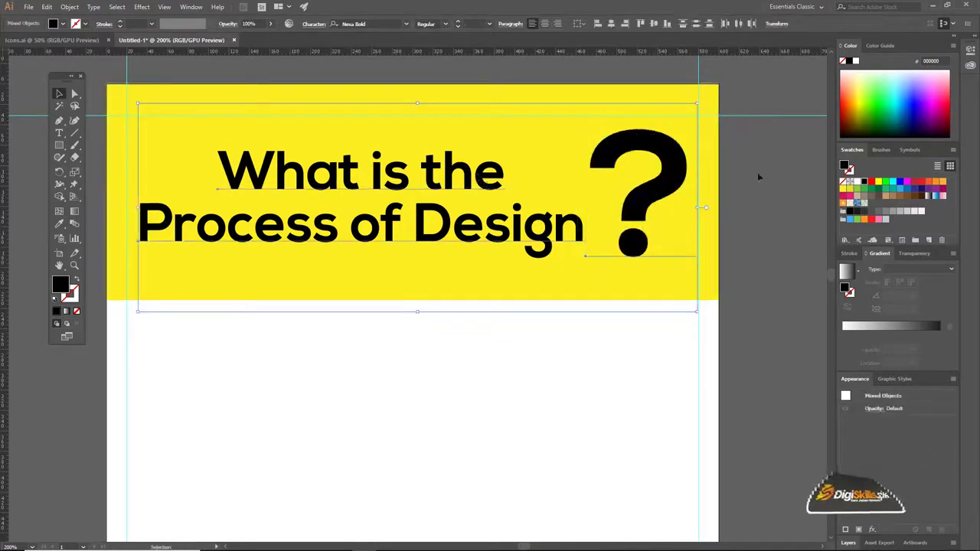
{"action": "left_click", "coordinate": [432, 176], "text": "shift"}
{"action": "left_click", "coordinate": [432, 177], "text": "shift"}
{"action": "left_click_drag", "start_coordinate": [432, 176], "coordinate": [432, 172]}
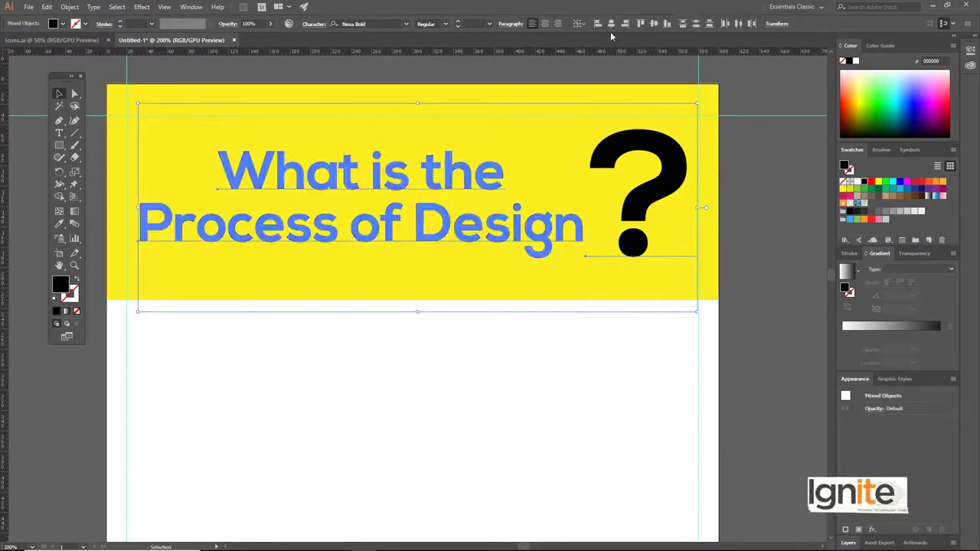
{"action": "left_click", "coordinate": [653, 24]}
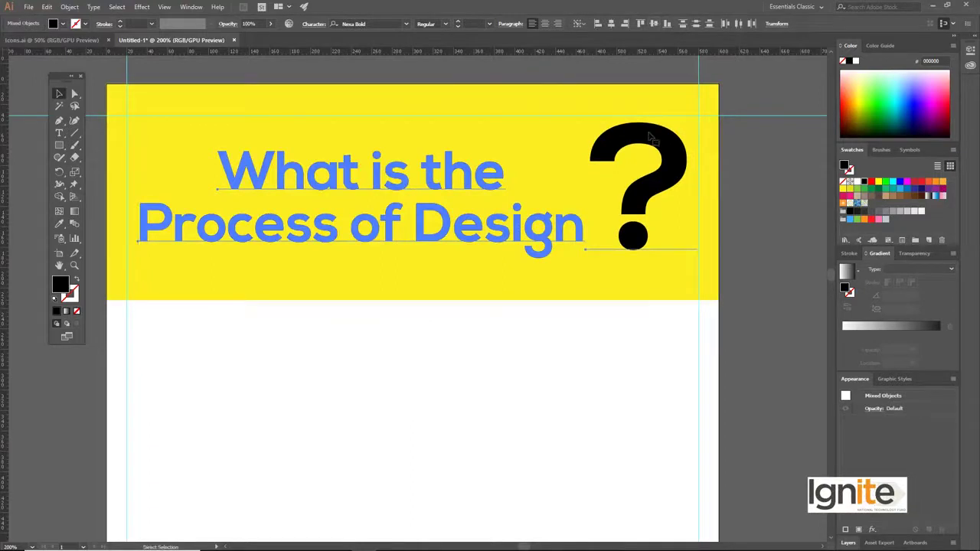
Group the heading with the question mark and shift the group slightly down and right in the yellow band
{"action": "key", "text": "ctrl+g"}
{"action": "left_click_drag", "start_coordinate": [651, 137], "coordinate": [656, 147]}
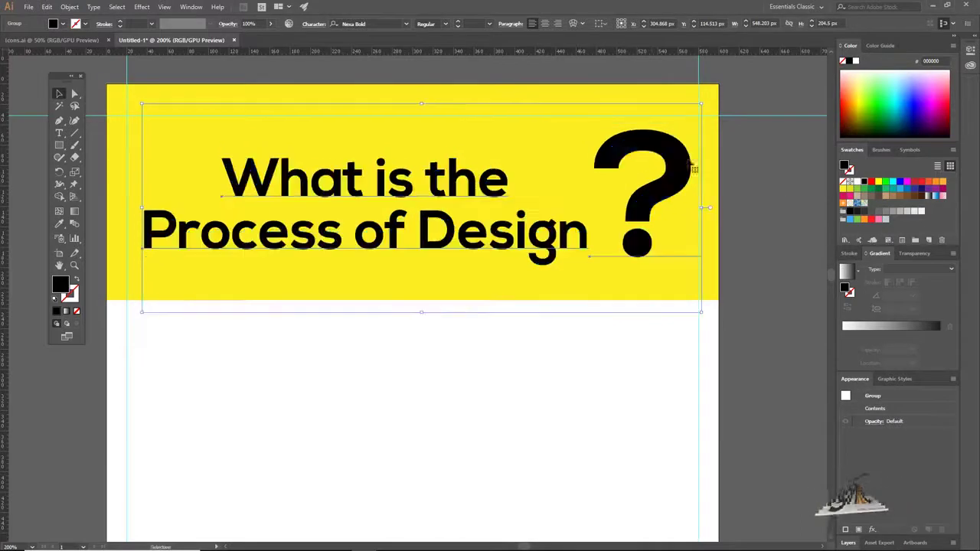
{"action": "left_click", "coordinate": [775, 186]}
Duplicate the yellow rectangle directly below the header band and reduce the copy to 600 × 82 px
{"action": "key", "text": "ctrl+minus"}
{"action": "key", "text": "ctrl+minus"}
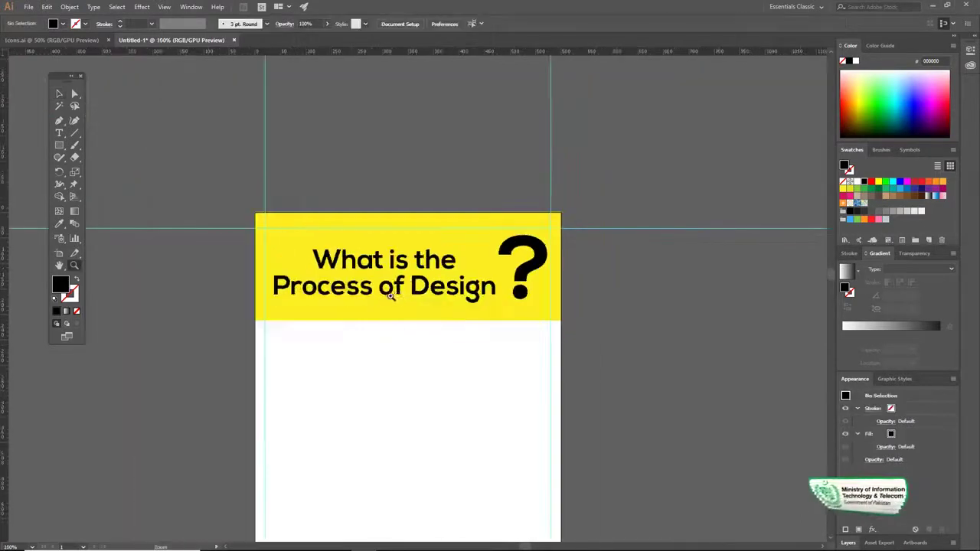
{"action": "key", "text": "ctrl+minus"}
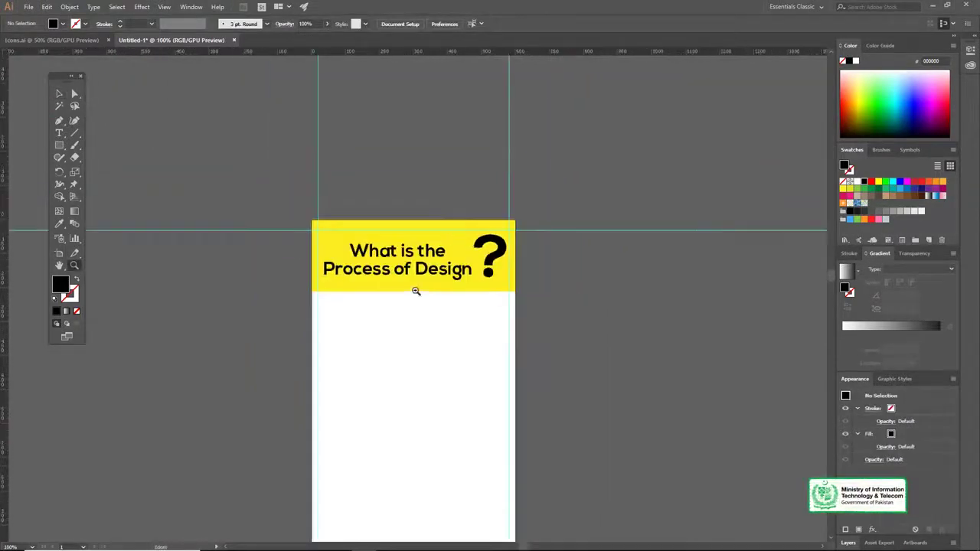
{"action": "key", "text": "ctrl+plus"}
{"action": "key", "text": "z"}
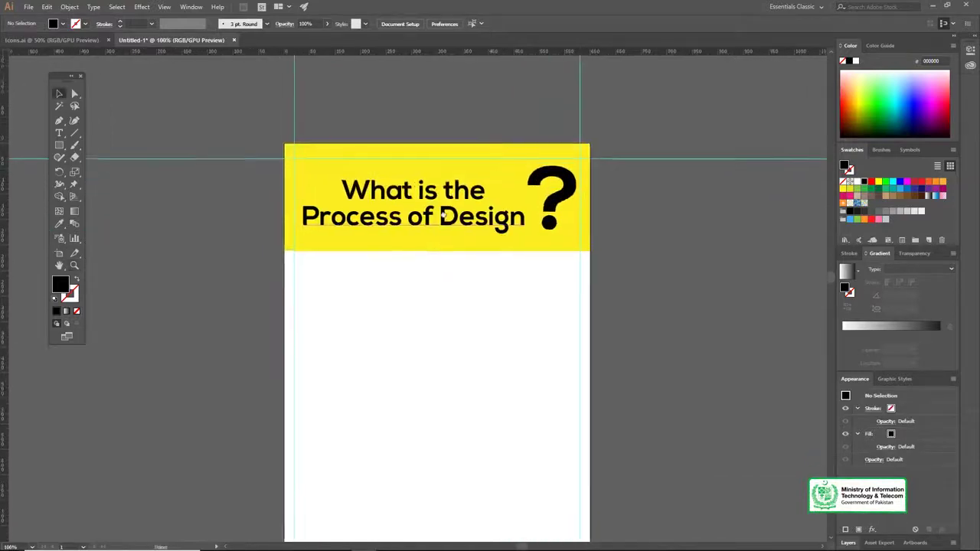
{"action": "left_click", "coordinate": [427, 259]}
{"action": "key", "text": "v"}
{"action": "left_click", "coordinate": [423, 259]}
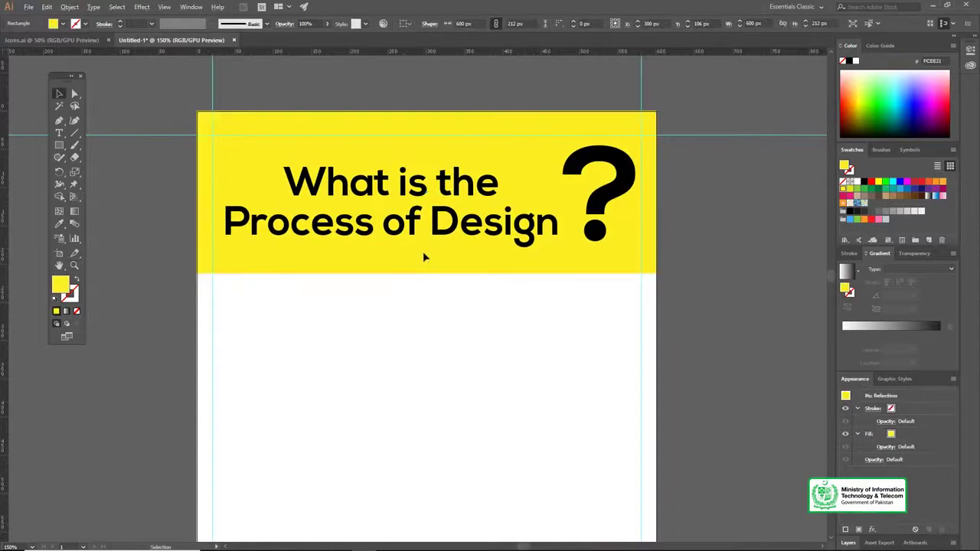
{"action": "left_click", "coordinate": [423, 259]}
{"action": "left_click_drag", "start_coordinate": [422, 259], "coordinate": [440, 338]}
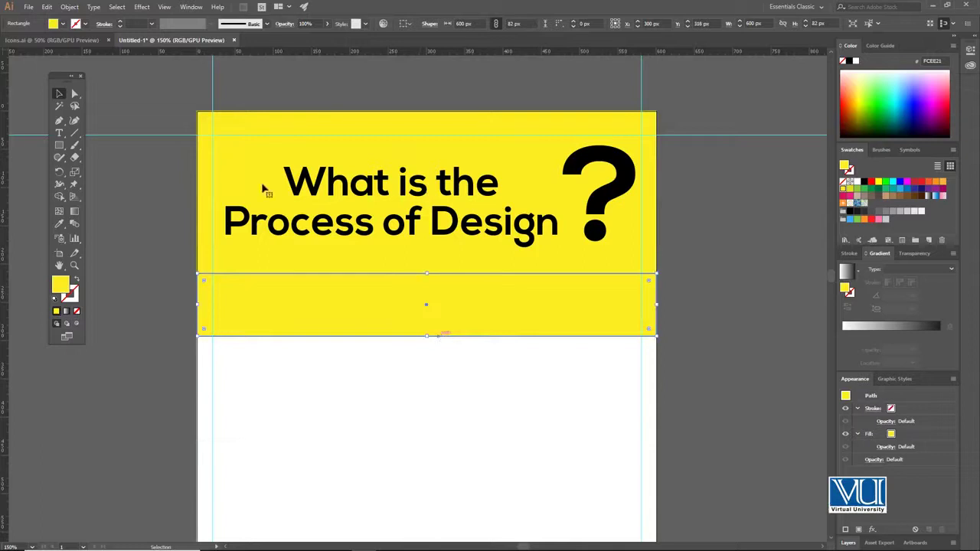
Fill the narrow band below the header with black and deselect it
{"action": "left_click", "coordinate": [61, 24]}
{"action": "left_click", "coordinate": [26, 41]}
{"action": "left_click", "coordinate": [120, 221]}
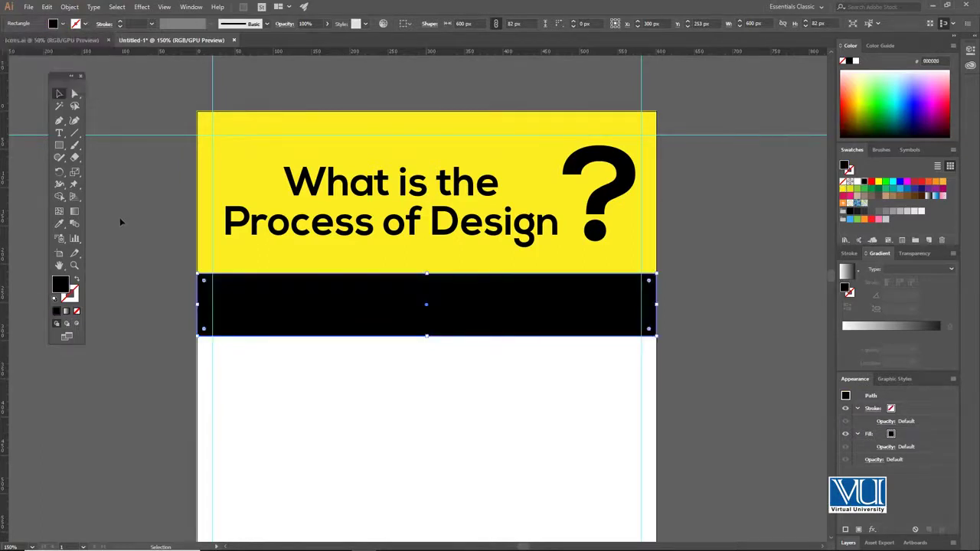
{"action": "left_click", "coordinate": [120, 221]}
{"action": "left_click_drag", "start_coordinate": [355, 298], "coordinate": [366, 239]}
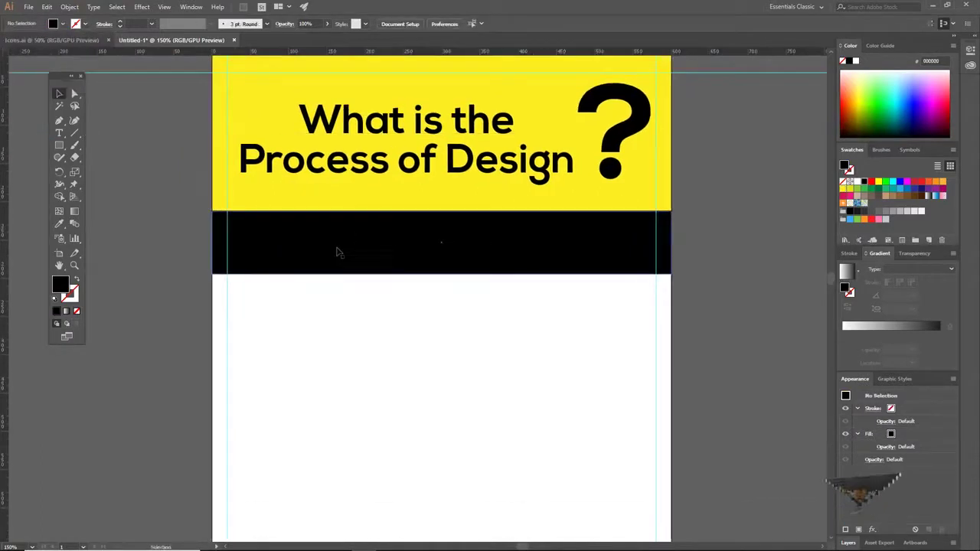
Add white point text reading "6 Steps Process" inside the black strip below the heading band
{"action": "left_click", "coordinate": [62, 24]}
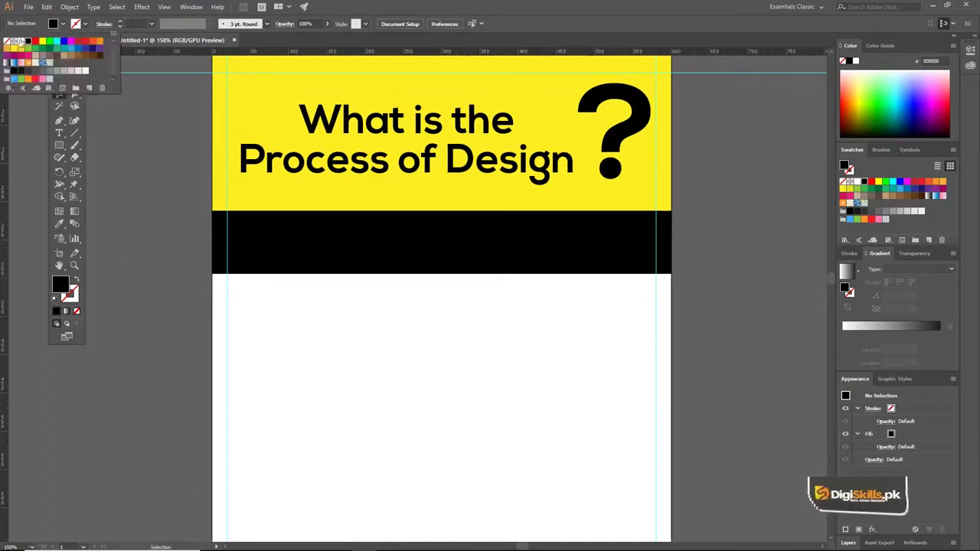
{"action": "key", "text": "Escape"}
{"action": "key", "text": "t"}
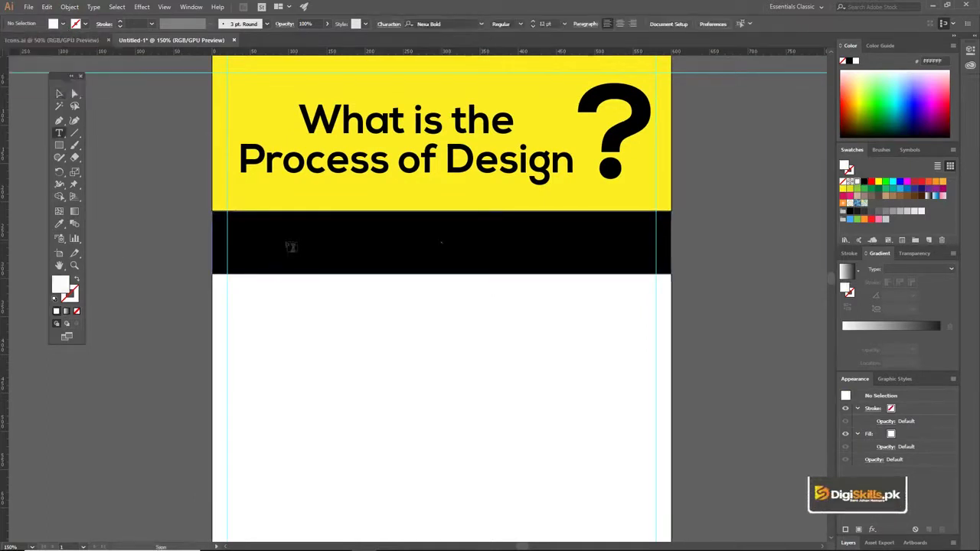
{"action": "left_click", "coordinate": [295, 238]}
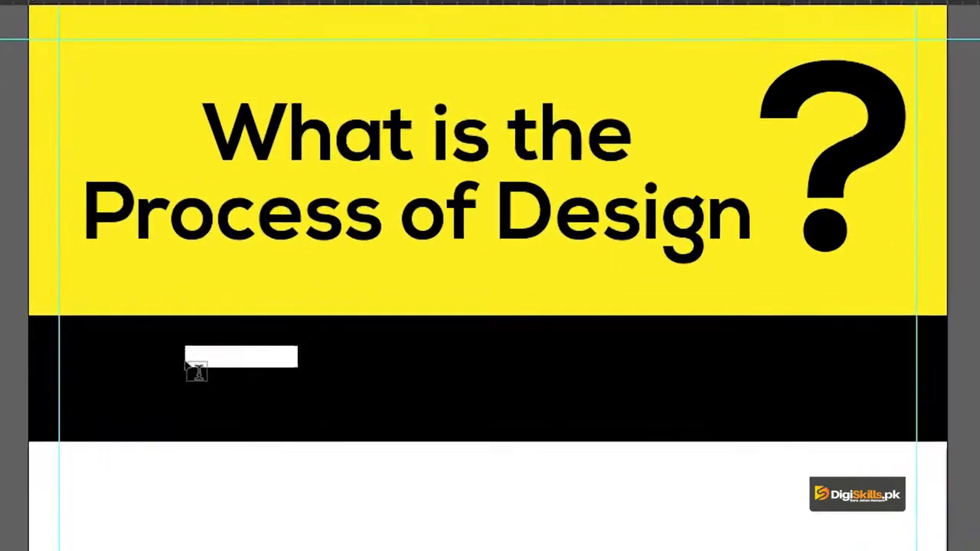
{"action": "key", "text": "BackSpace"}
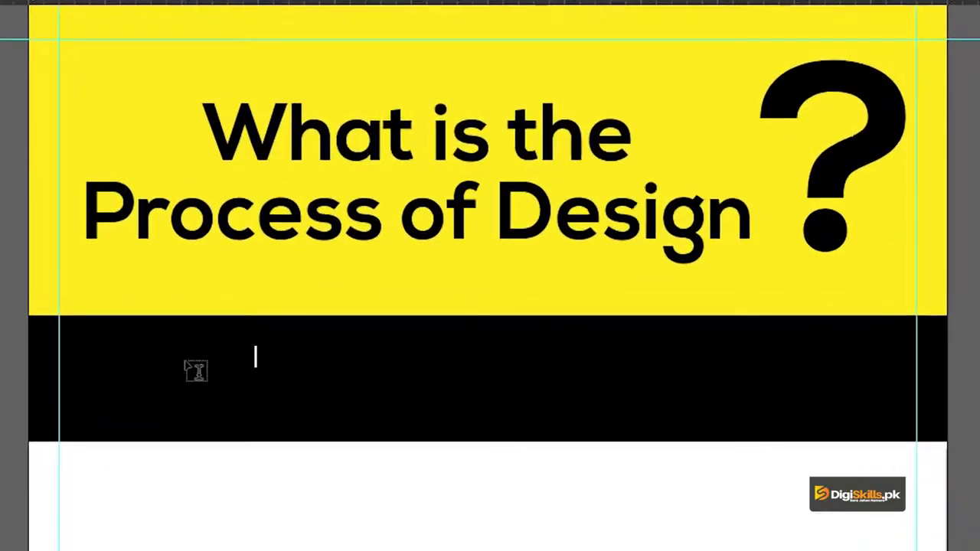
{"action": "key", "text": "Escape"}
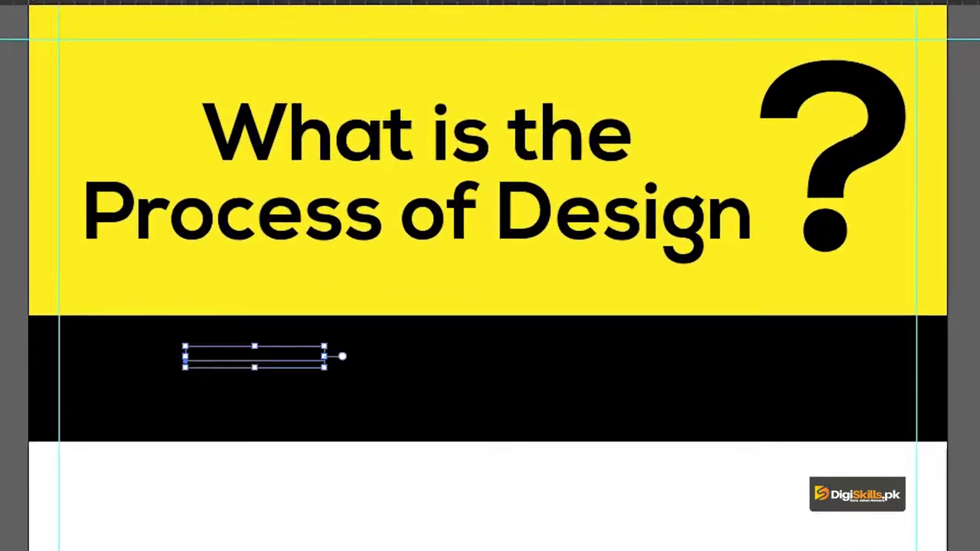
{"action": "key", "text": "ctrl+v"}
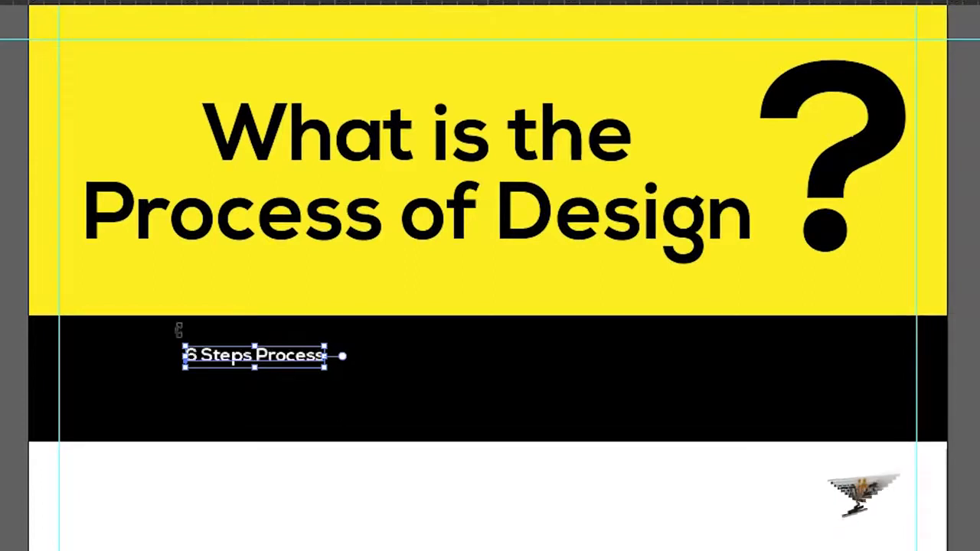
Enlarge the "6 Steps Process" text to nearly the strip's height and place it near the middle of the black strip
{"action": "left_click_drag", "start_coordinate": [327, 346], "coordinate": [526, 306]}
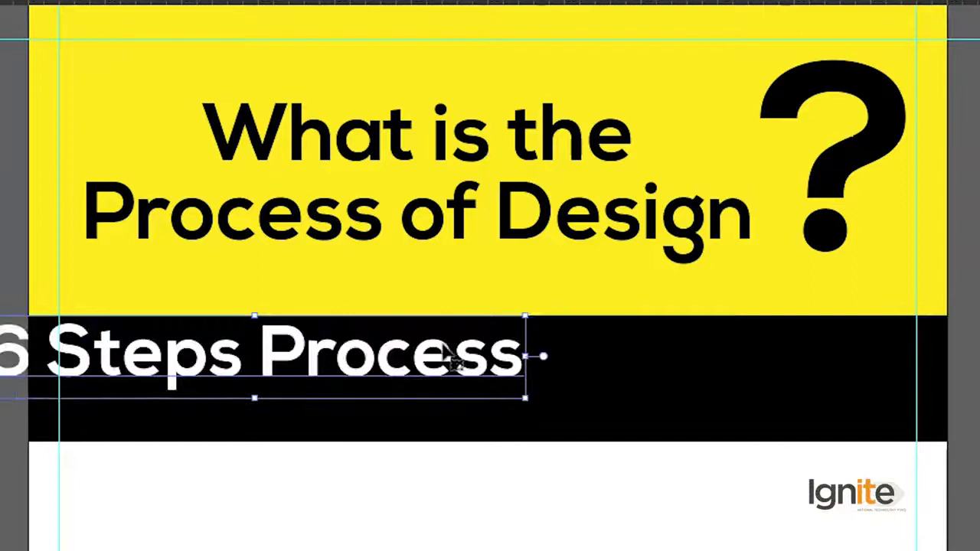
{"action": "left_click_drag", "start_coordinate": [438, 360], "coordinate": [631, 392]}
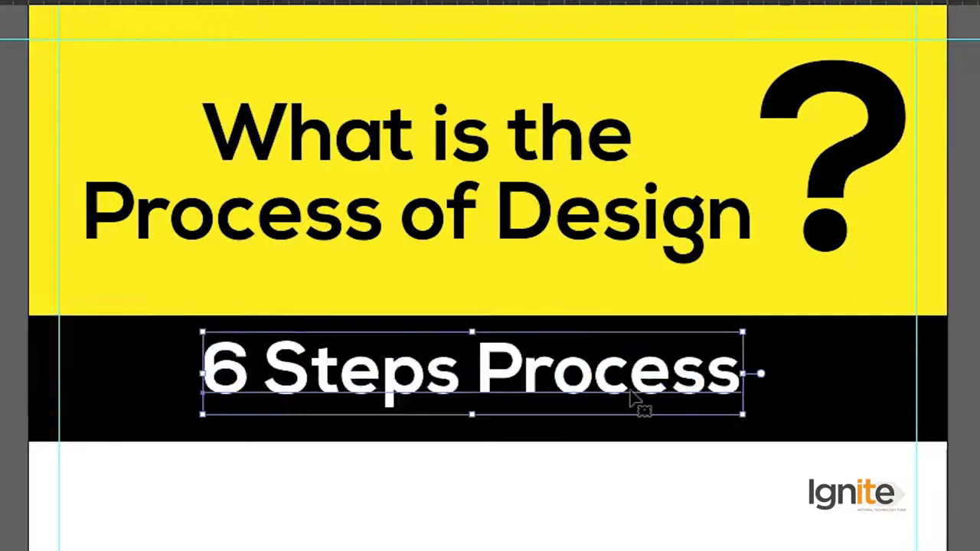
{"action": "left_click_drag", "start_coordinate": [760, 327], "coordinate": [774, 326]}
Align the "6 Steps Process" text to the black strip's horizontal and vertical centre, using the strip as the key object
{"action": "left_click", "coordinate": [820, 367]}
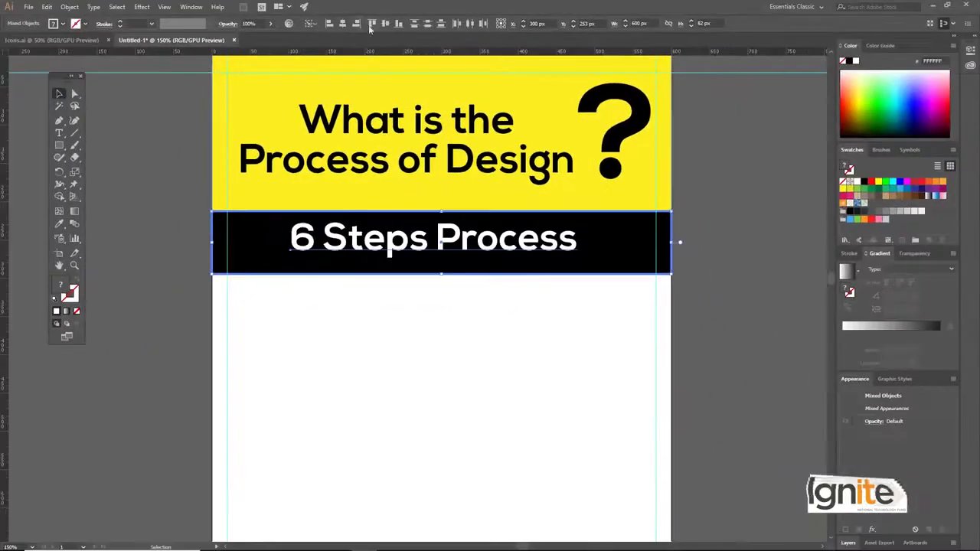
{"action": "left_click", "coordinate": [343, 26]}
{"action": "left_click", "coordinate": [802, 182]}
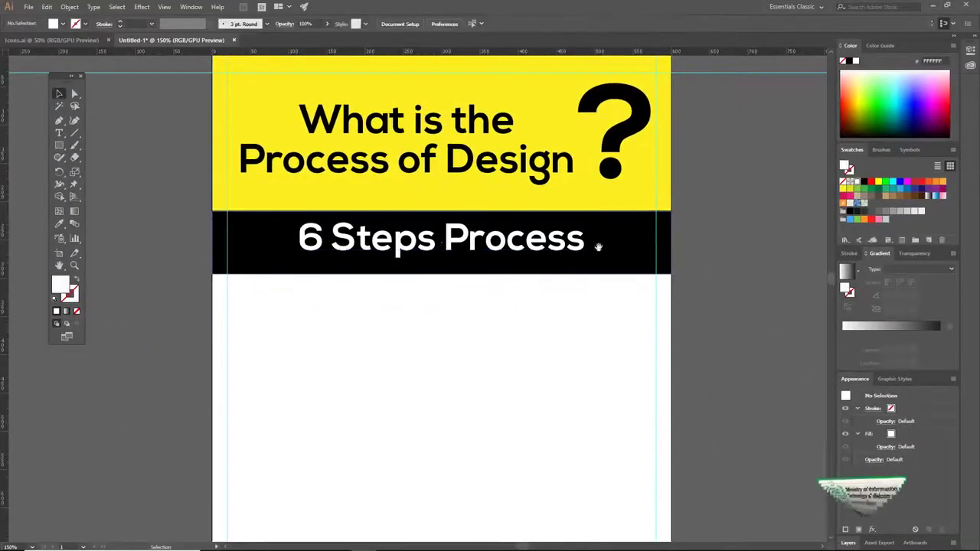
{"action": "scroll", "coordinate": [444, 306], "scroll_direction": "down", "scroll_amount": 1}
{"action": "left_click", "coordinate": [603, 225]}
{"action": "left_click", "coordinate": [714, 205]}
{"action": "left_click", "coordinate": [607, 218]}
{"action": "left_click", "coordinate": [636, 216], "text": "shift"}
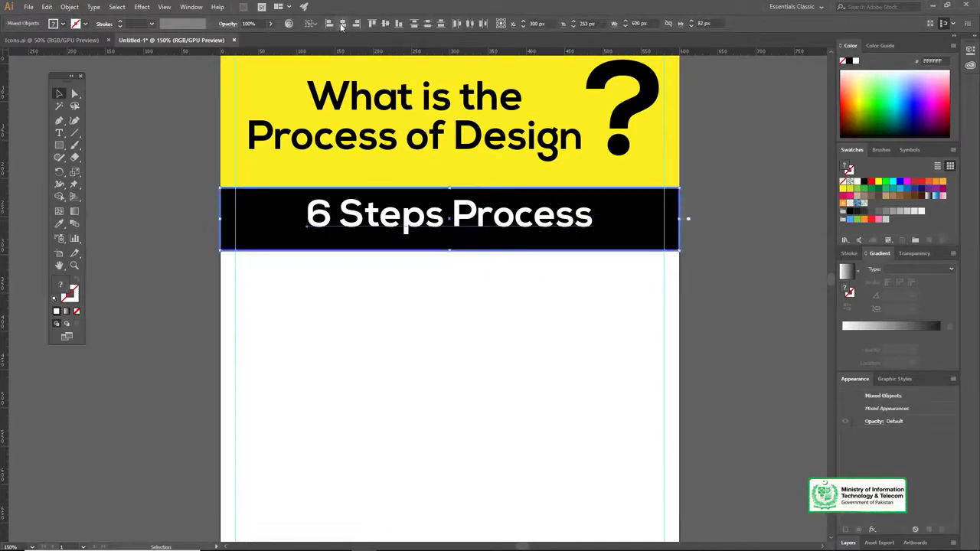
{"action": "left_click", "coordinate": [386, 25]}
{"action": "key", "text": "ctrl+shift+a"}
{"action": "scroll", "coordinate": [444, 306], "scroll_direction": "up", "scroll_amount": 1}
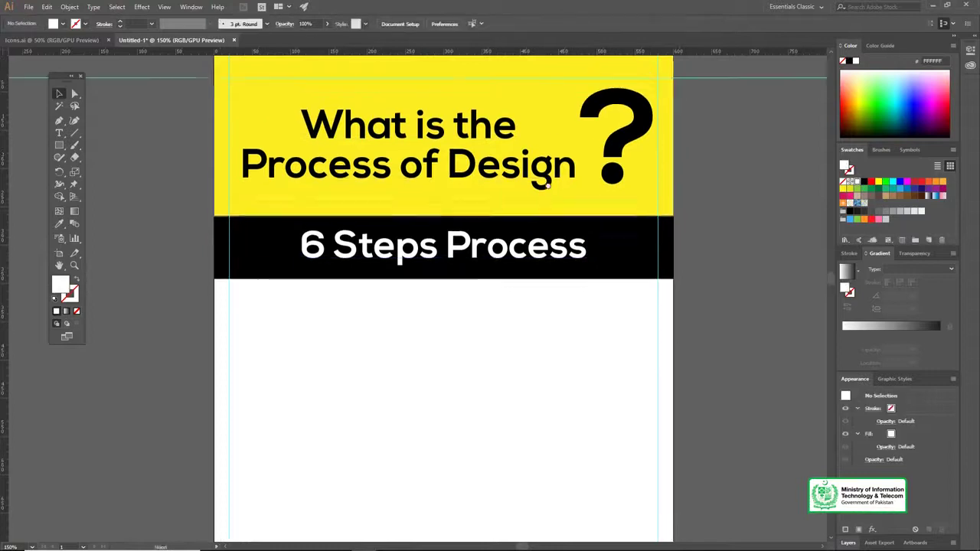
Copy the group of six yellow circle icons from Icons.ai into the untitled infographic document
{"action": "key", "text": "z"}
{"action": "left_click", "coordinate": [428, 339], "text": "alt"}
{"action": "scroll", "coordinate": [455, 291], "scroll_direction": "down", "scroll_amount": 1}
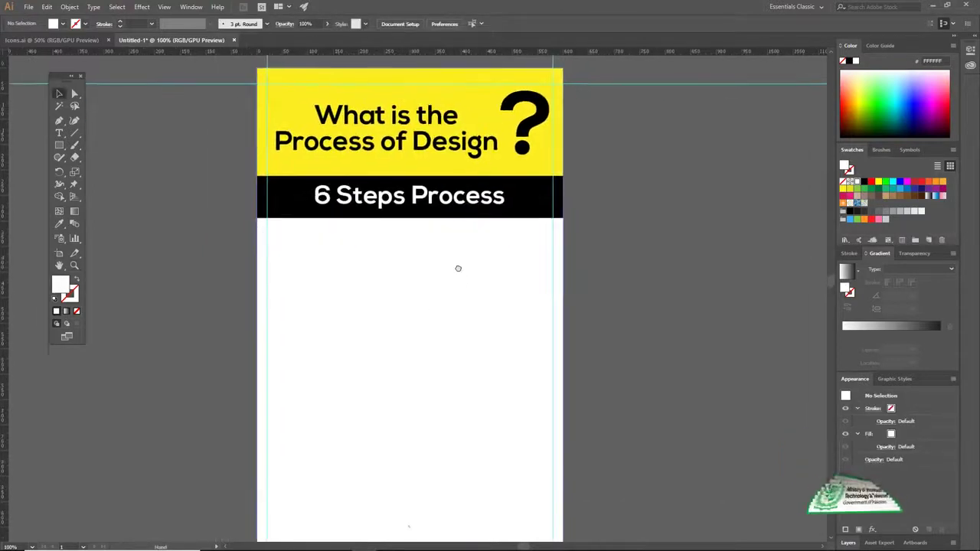
{"action": "left_click", "coordinate": [446, 286], "text": "alt"}
{"action": "key", "text": "v"}
{"action": "left_click_drag", "start_coordinate": [451, 271], "coordinate": [455, 219]}
{"action": "key", "text": "z"}
{"action": "left_click", "coordinate": [406, 338], "text": "alt"}
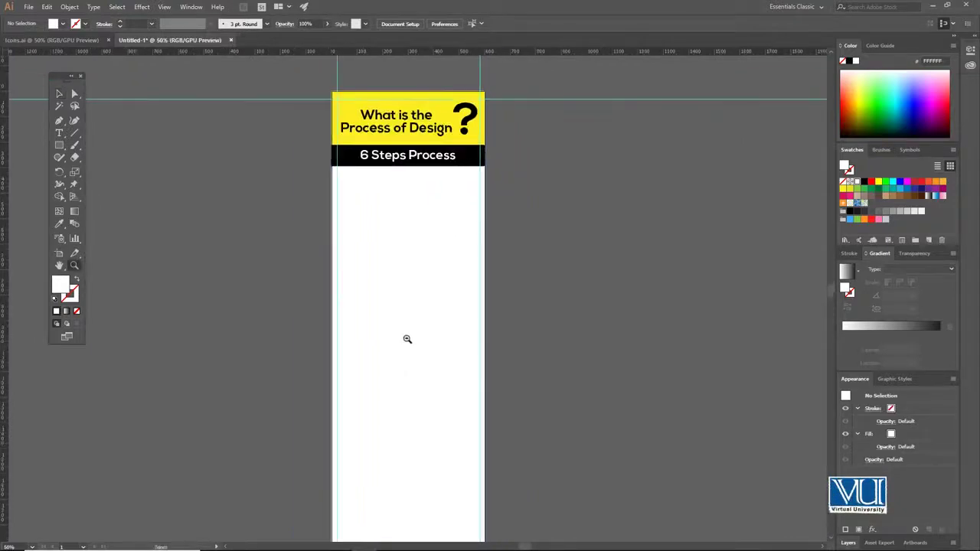
{"action": "left_click_drag", "start_coordinate": [411, 291], "coordinate": [414, 265]}
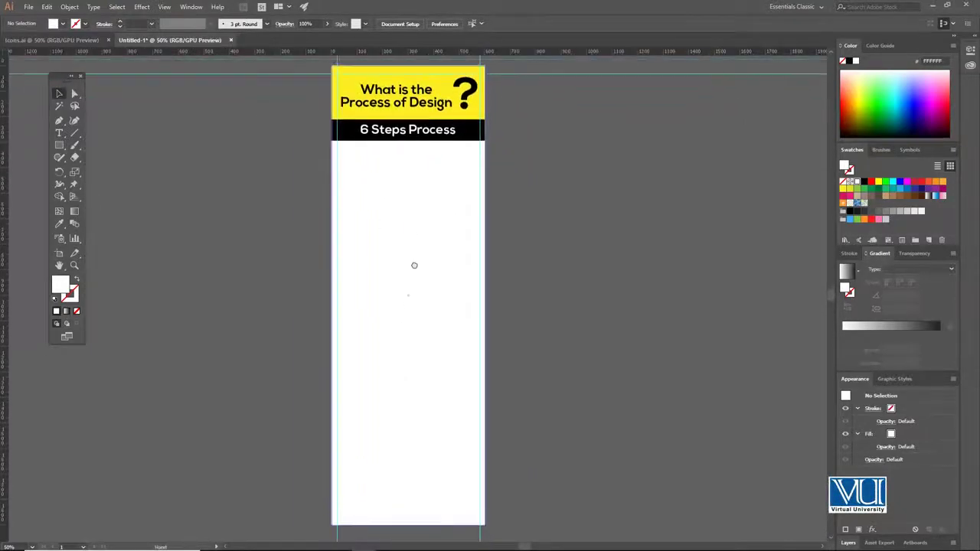
{"action": "left_click", "coordinate": [77, 41]}
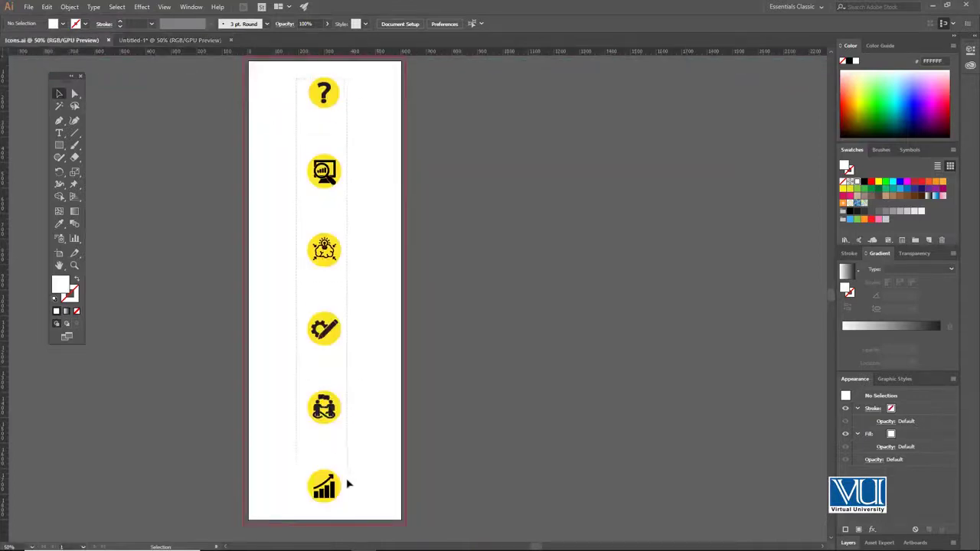
{"action": "left_click", "coordinate": [339, 344]}
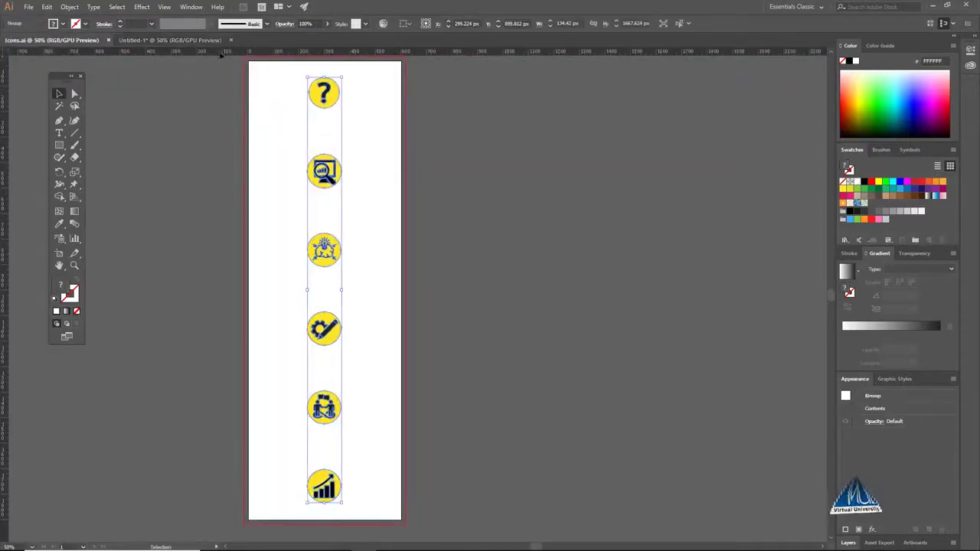
{"action": "left_click", "coordinate": [165, 40]}
{"action": "key", "text": "ctrl+v"}
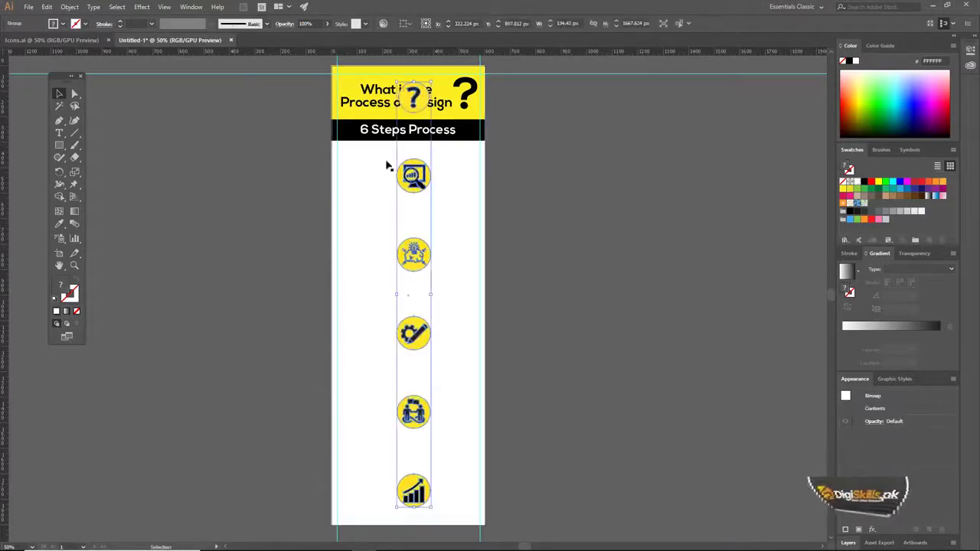
Move the icon group off the artboard to its left and scale it down to about 90 × 1111 px
{"action": "left_click_drag", "start_coordinate": [413, 165], "coordinate": [246, 164]}
{"action": "left_click_drag", "start_coordinate": [264, 80], "coordinate": [271, 138]}
{"action": "left_click", "coordinate": [270, 136]}
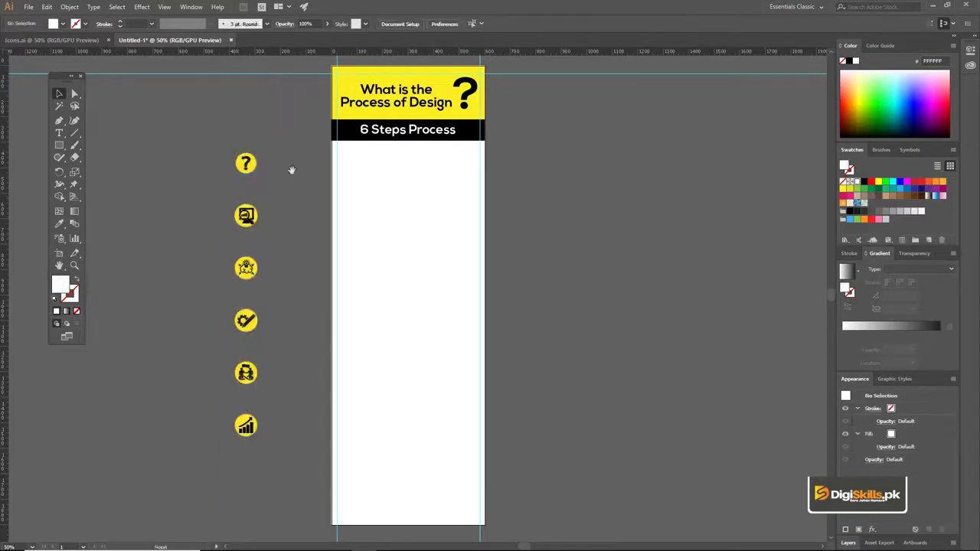
{"action": "left_click_drag", "start_coordinate": [291, 169], "coordinate": [240, 141]}
{"action": "left_click", "coordinate": [196, 149]}
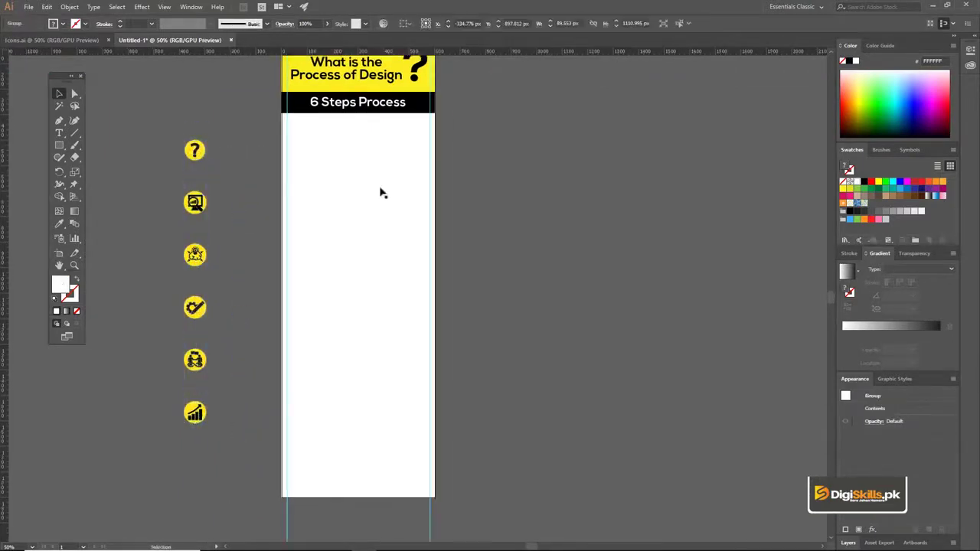
Place two inner vertical guides on the artboard at about 68 px and 528 px
{"action": "left_click", "coordinate": [380, 192]}
{"action": "key", "text": "ctrl+equal"}
{"action": "key", "text": "ctrl+equal"}
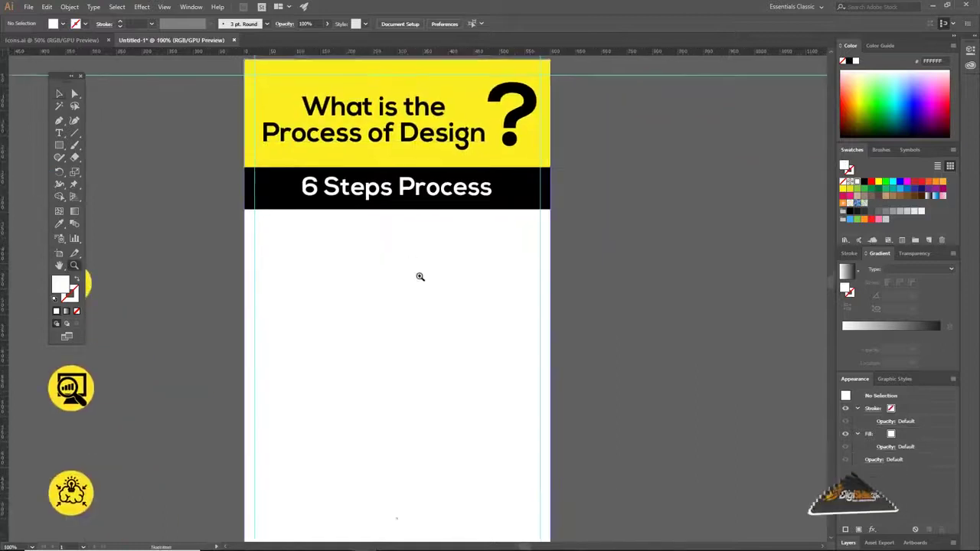
{"action": "key", "text": "ctrl+equal"}
{"action": "scroll", "coordinate": [418, 278], "scroll_direction": "down", "scroll_amount": 2}
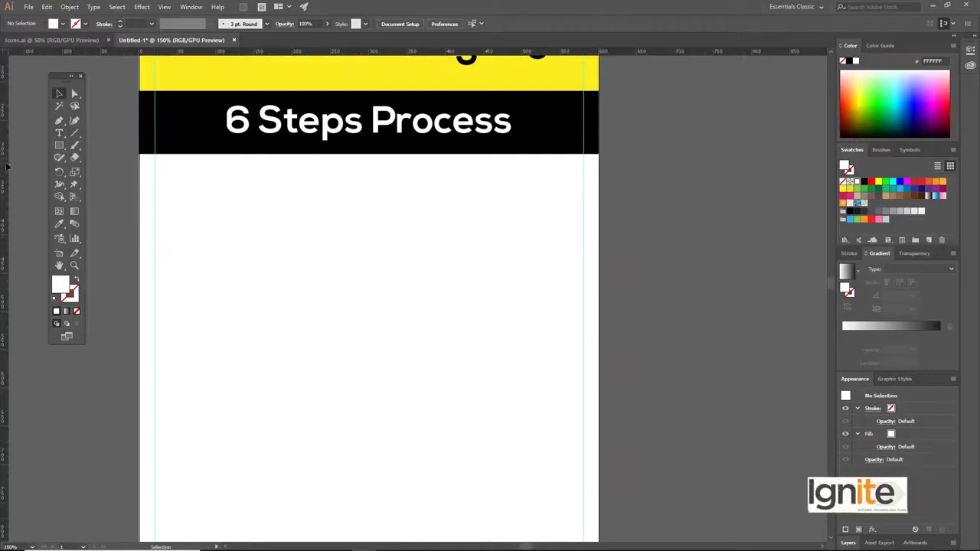
{"action": "left_click", "coordinate": [192, 179]}
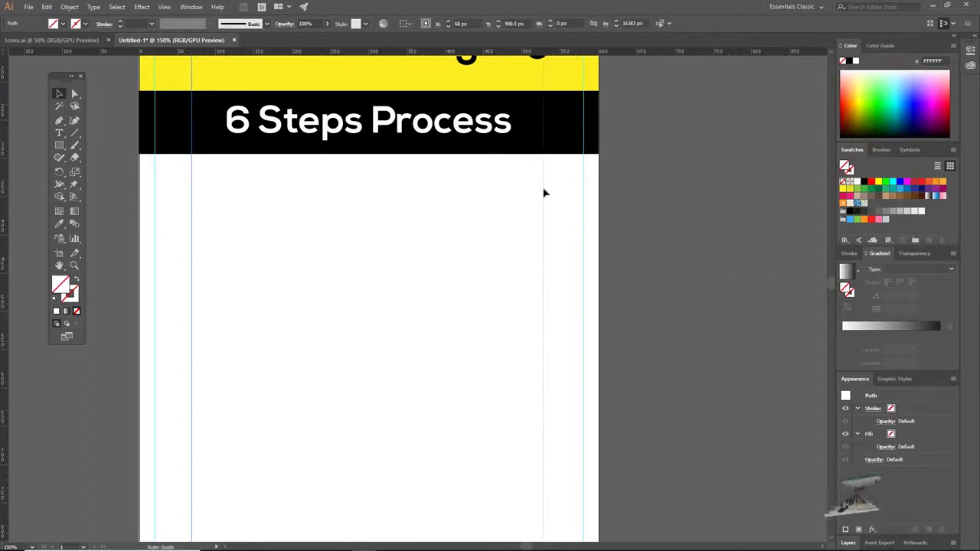
{"action": "left_click_drag", "start_coordinate": [544, 193], "coordinate": [544, 193]}
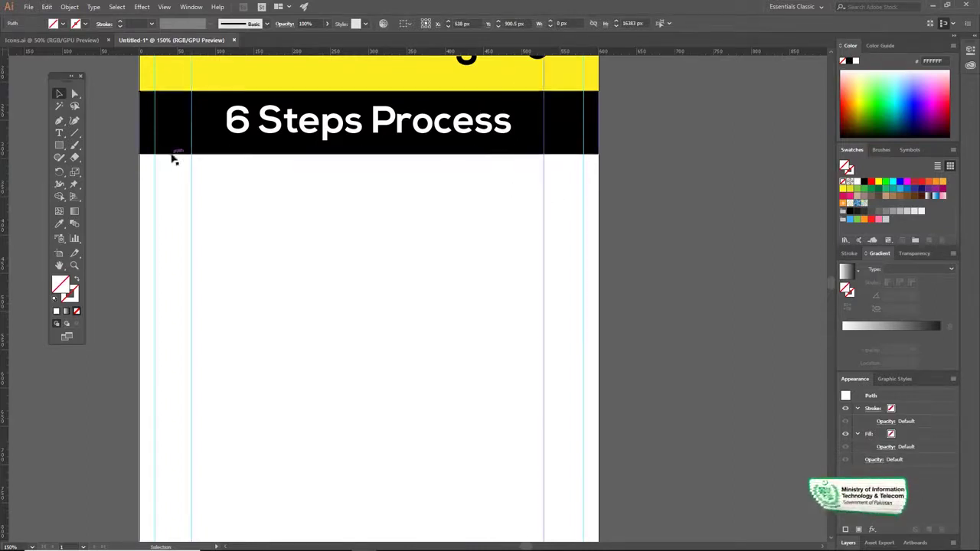
Draw a 460 × 170 px rectangle between the inner guides below the black strip and fill it with red
{"action": "left_click_drag", "start_coordinate": [191, 208], "coordinate": [542, 339]}
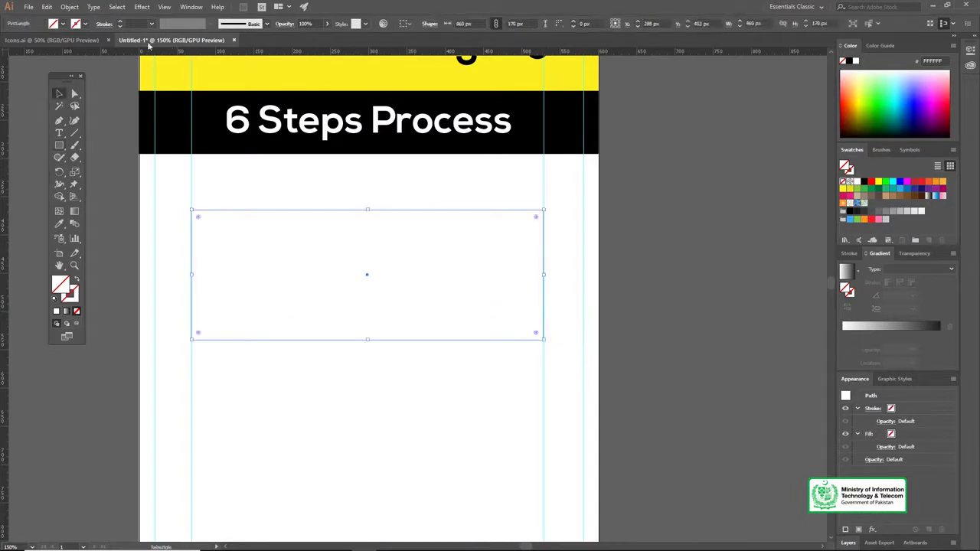
{"action": "left_click", "coordinate": [65, 24]}
{"action": "left_click", "coordinate": [35, 42]}
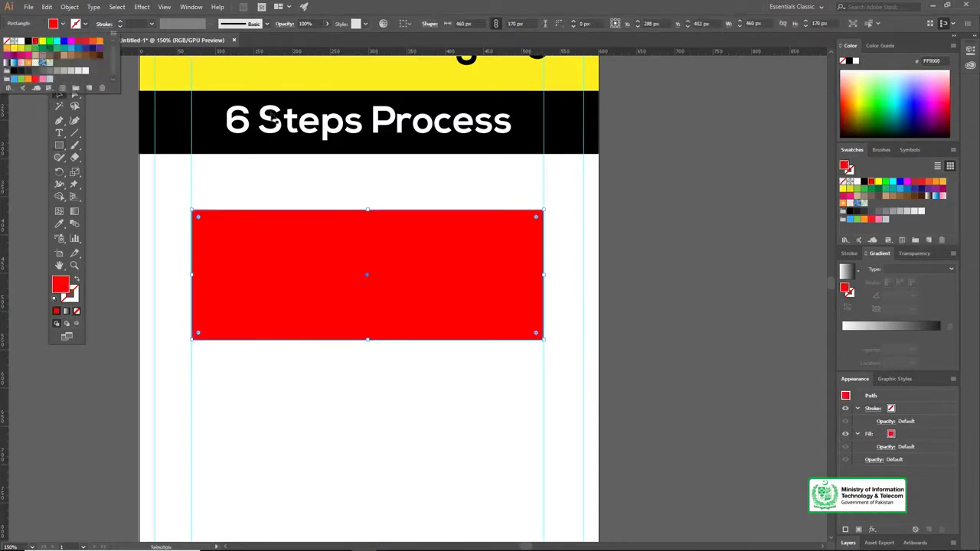
Increase the red rectangle's height to 198 px and stack copies directly beneath it until there are four
{"action": "scroll", "coordinate": [529, 213], "scroll_direction": "down", "scroll_amount": 2}
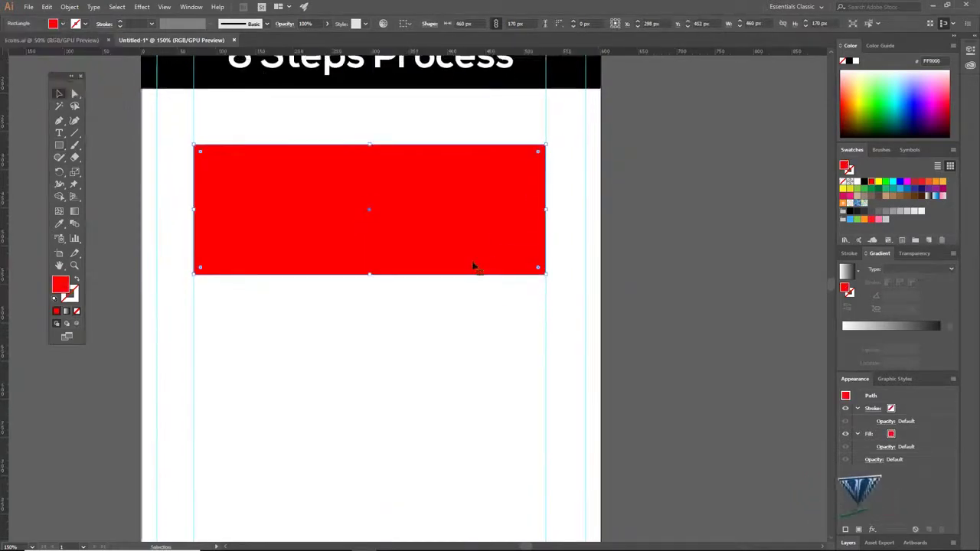
{"action": "scroll", "coordinate": [473, 266], "scroll_direction": "down", "scroll_amount": 3}
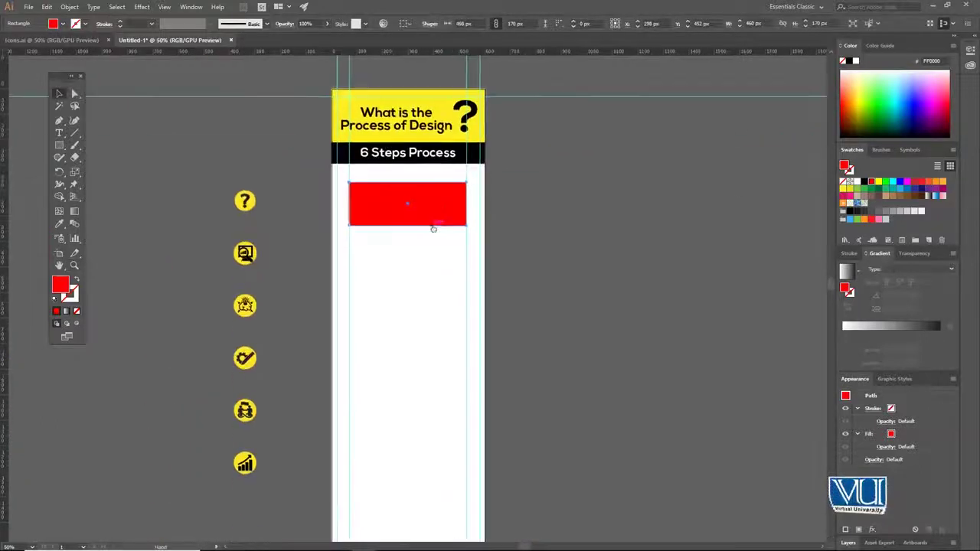
{"action": "left_click_drag", "start_coordinate": [434, 229], "coordinate": [431, 192]}
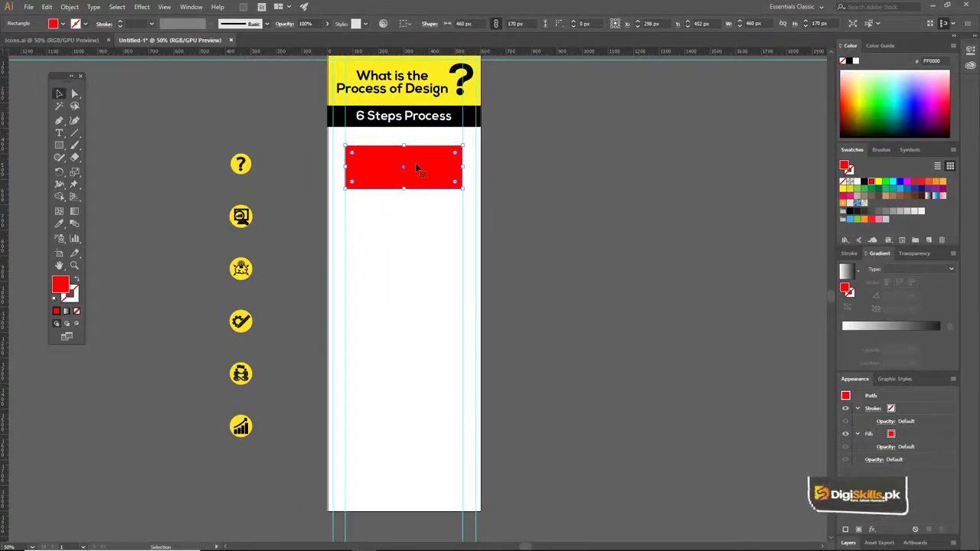
{"action": "left_click_drag", "start_coordinate": [418, 170], "coordinate": [418, 315]}
{"action": "key", "text": "ctrl+shift+a"}
Count the stacked red rectangles and add two more copies directly below them to make six
{"action": "left_click", "coordinate": [382, 160]}
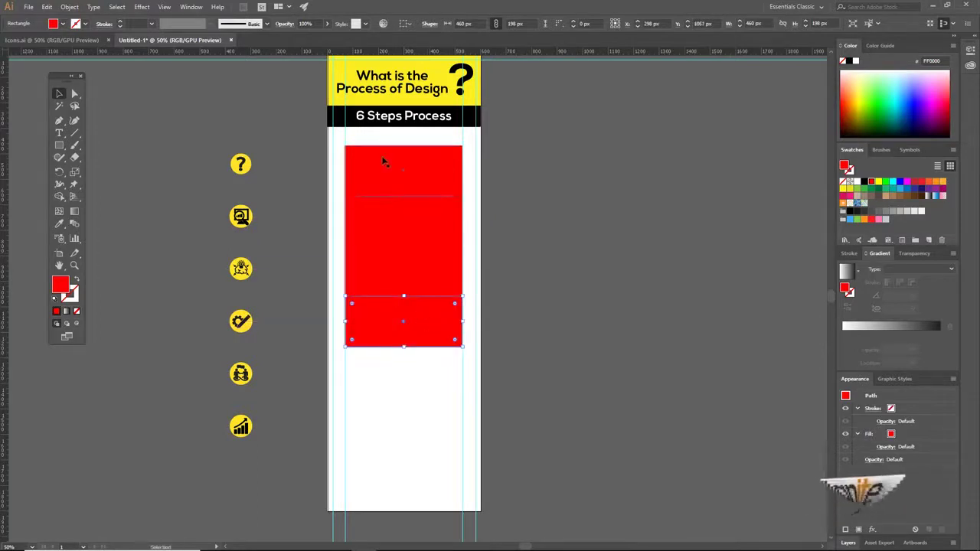
{"action": "left_click", "coordinate": [390, 220]}
{"action": "left_click", "coordinate": [398, 276]}
{"action": "left_click", "coordinate": [422, 321]}
{"action": "left_click_drag", "start_coordinate": [422, 321], "coordinate": [433, 424]}
Complete the red stack to six rectangles and place a horizontal guide at about 568 px under the first one
{"action": "left_click", "coordinate": [399, 329], "text": "ctrl"}
{"action": "left_click", "coordinate": [402, 309], "text": "ctrl"}
{"action": "left_click_drag", "start_coordinate": [429, 169], "coordinate": [418, 352]}
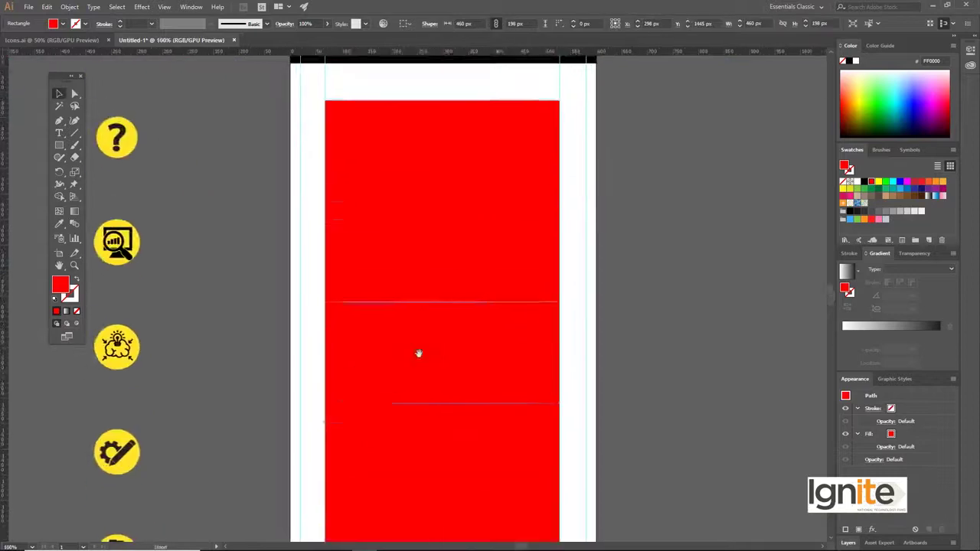
{"action": "left_click_drag", "start_coordinate": [427, 272], "coordinate": [433, 292]}
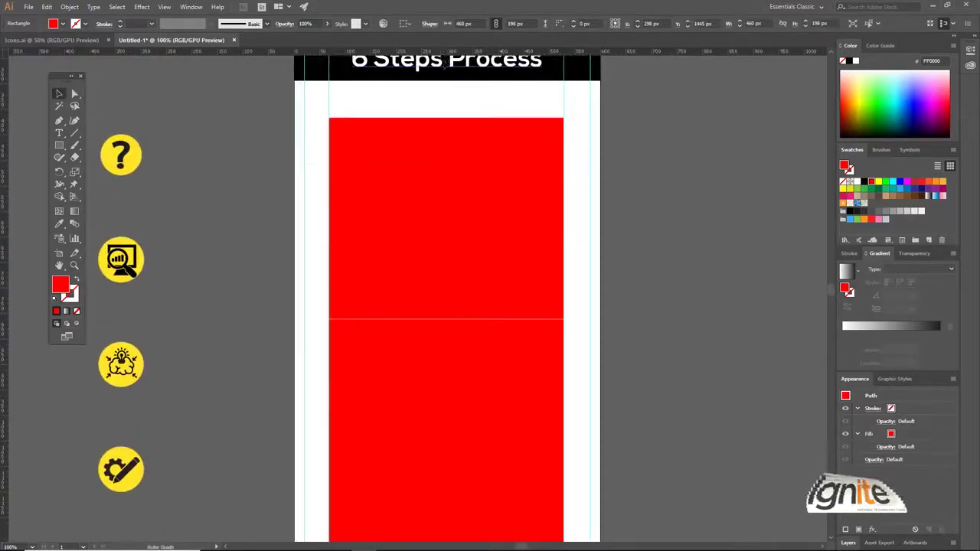
{"action": "left_click", "coordinate": [461, 221]}
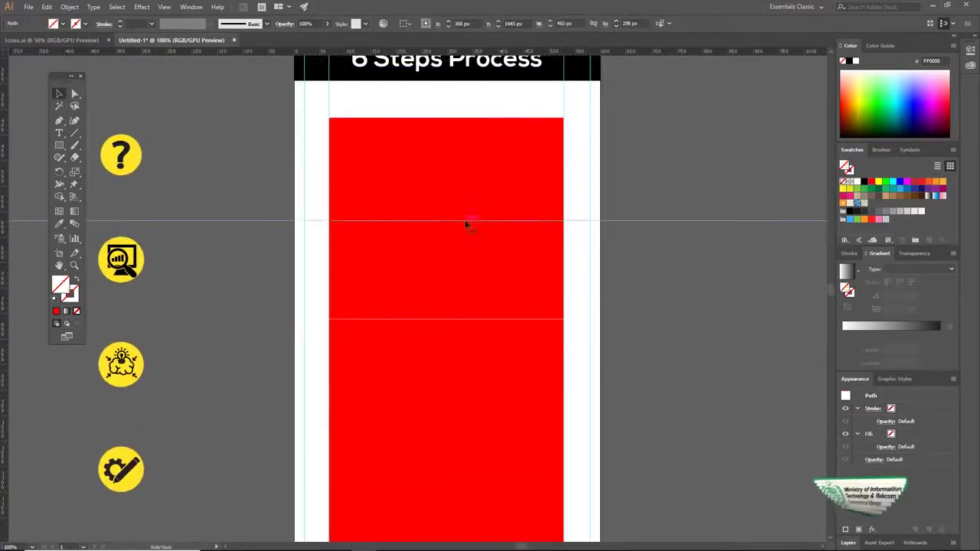
{"action": "scroll", "coordinate": [498, 176], "scroll_direction": "down", "scroll_amount": 2}
{"action": "scroll", "coordinate": [498, 176], "scroll_direction": "right", "scroll_amount": 2}
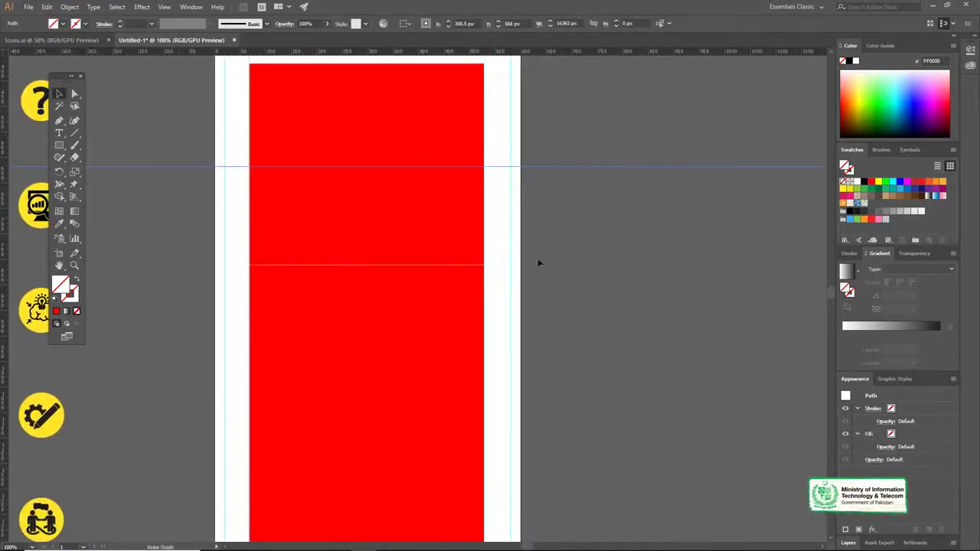
Add horizontal guides at about 761 px and 960 px, under the second and third red rectangles
{"action": "key", "text": "ctrl+d"}
{"action": "scroll", "coordinate": [536, 186], "scroll_direction": "down", "scroll_amount": 2}
{"action": "scroll", "coordinate": [536, 186], "scroll_direction": "right", "scroll_amount": 1}
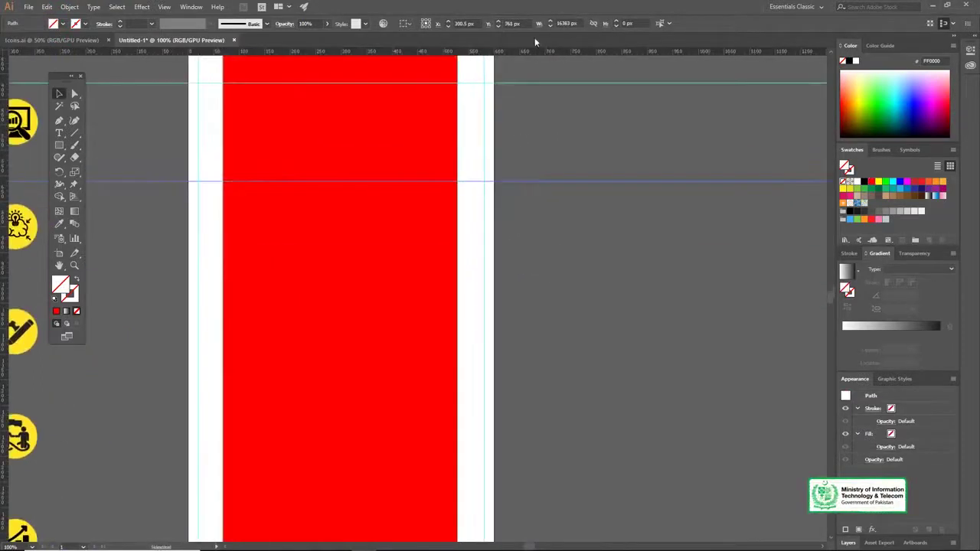
{"action": "left_click", "coordinate": [523, 282]}
{"action": "left_click", "coordinate": [431, 234]}
{"action": "left_click", "coordinate": [566, 279]}
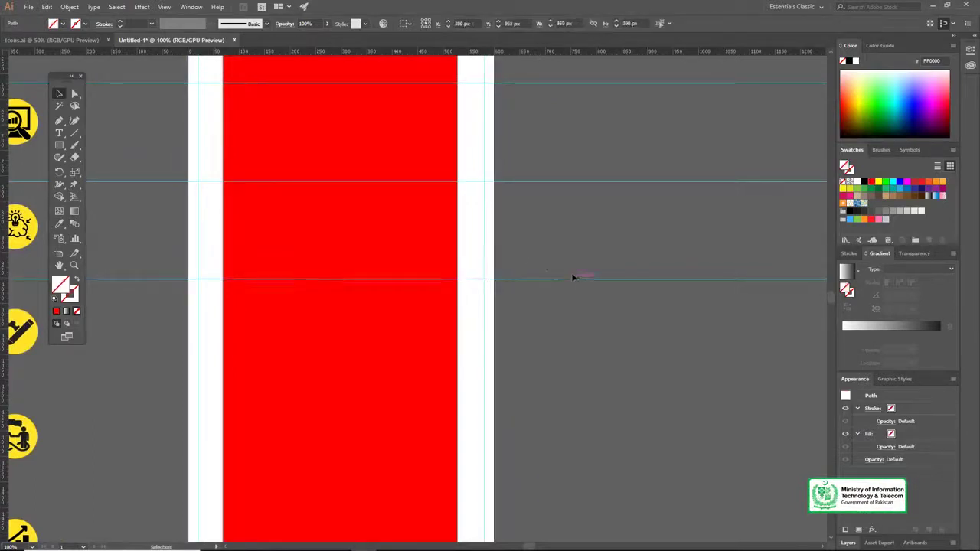
{"action": "left_click_drag", "start_coordinate": [566, 285], "coordinate": [567, 289]}
{"action": "scroll", "coordinate": [429, 164], "scroll_direction": "down", "scroll_amount": 2}
{"action": "scroll", "coordinate": [429, 163], "scroll_direction": "left", "scroll_amount": 1}
{"action": "left_click", "coordinate": [437, 257], "text": "alt"}
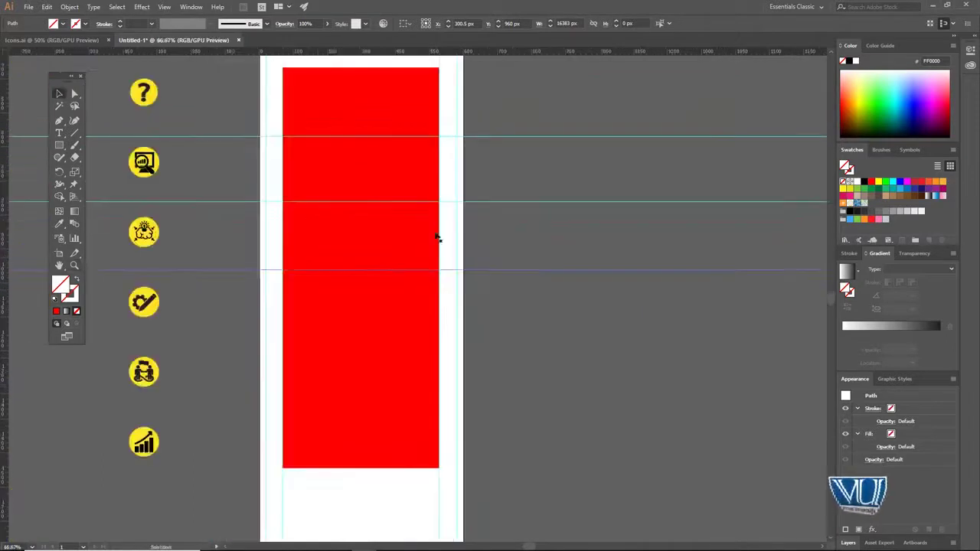
Add horizontal guides at about 1152 px and 1344 px, under the fourth and fifth red rectangles
{"action": "scroll", "coordinate": [437, 237], "scroll_direction": "down", "scroll_amount": 2}
{"action": "left_click", "coordinate": [425, 210]}
{"action": "left_click_drag", "start_coordinate": [444, 184], "coordinate": [444, 251]}
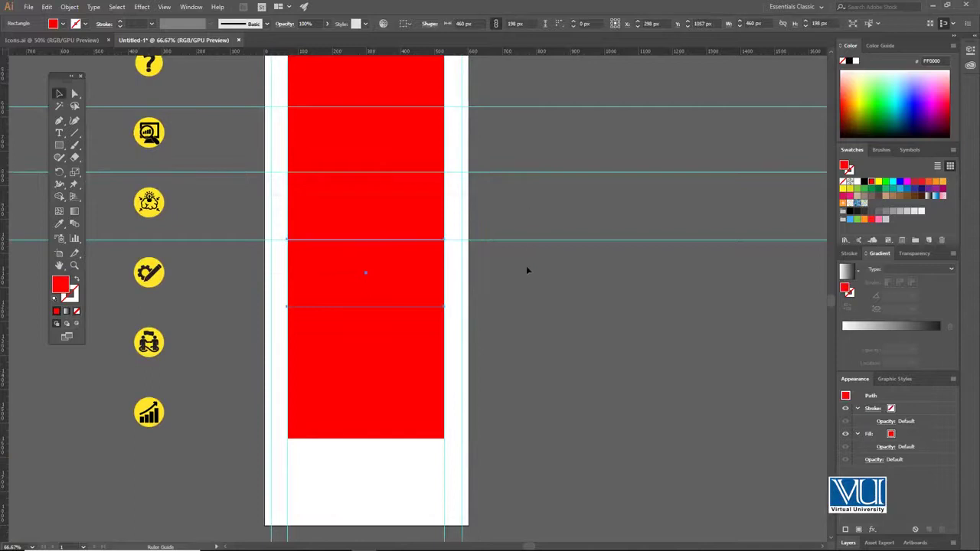
{"action": "left_click", "coordinate": [519, 307]}
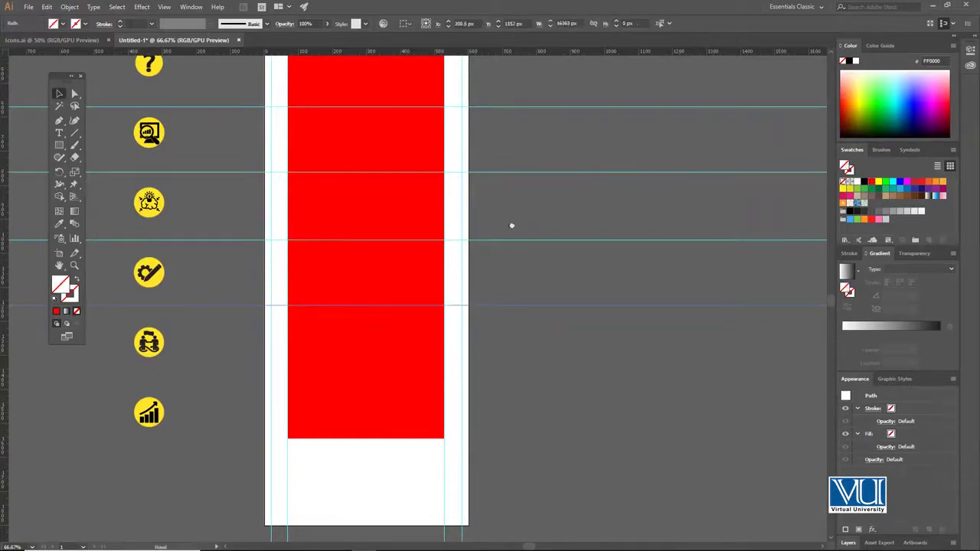
{"action": "left_click_drag", "start_coordinate": [517, 262], "coordinate": [489, 131]}
{"action": "left_click", "coordinate": [395, 205]}
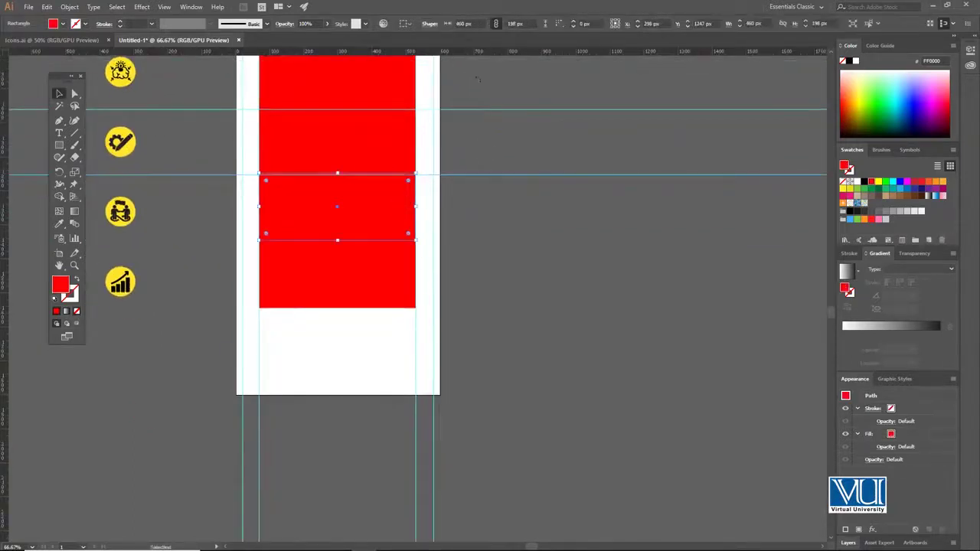
{"action": "left_click", "coordinate": [58, 93]}
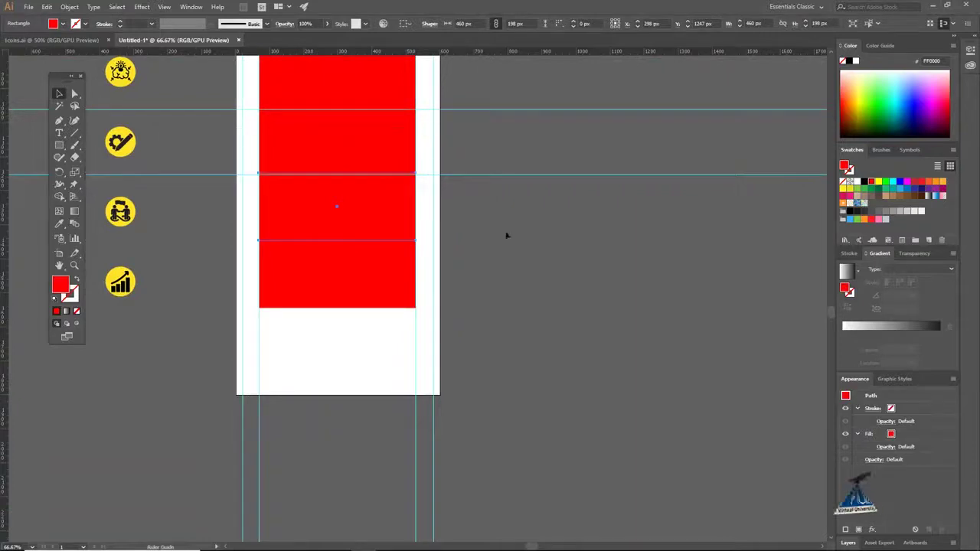
{"action": "left_click_drag", "start_coordinate": [508, 240], "coordinate": [508, 240]}
{"action": "left_click_drag", "start_coordinate": [482, 177], "coordinate": [532, 320]}
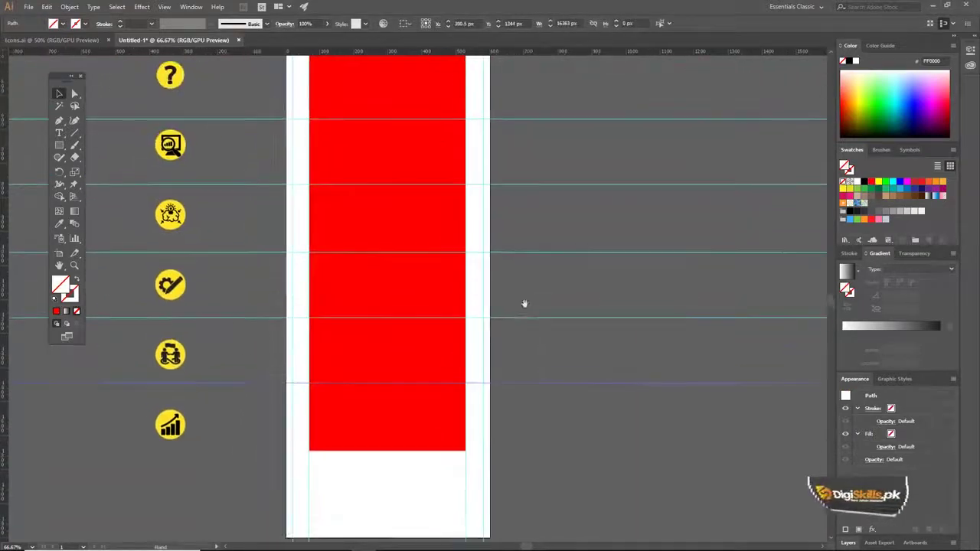
Select all six stacked red rectangles and delete them, keeping only the guides
{"action": "left_click_drag", "start_coordinate": [447, 154], "coordinate": [458, 171]}
{"action": "left_click", "coordinate": [415, 176]}
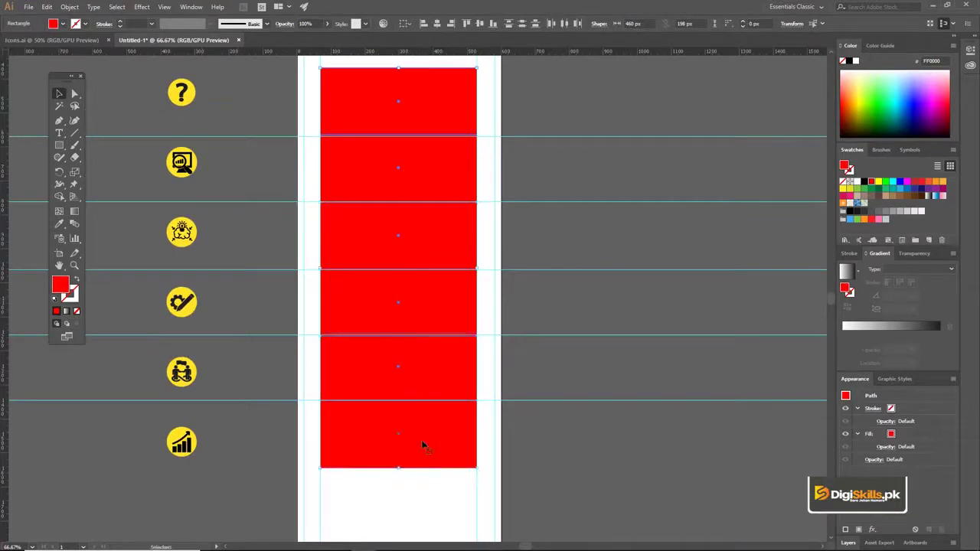
{"action": "key", "text": "Delete"}
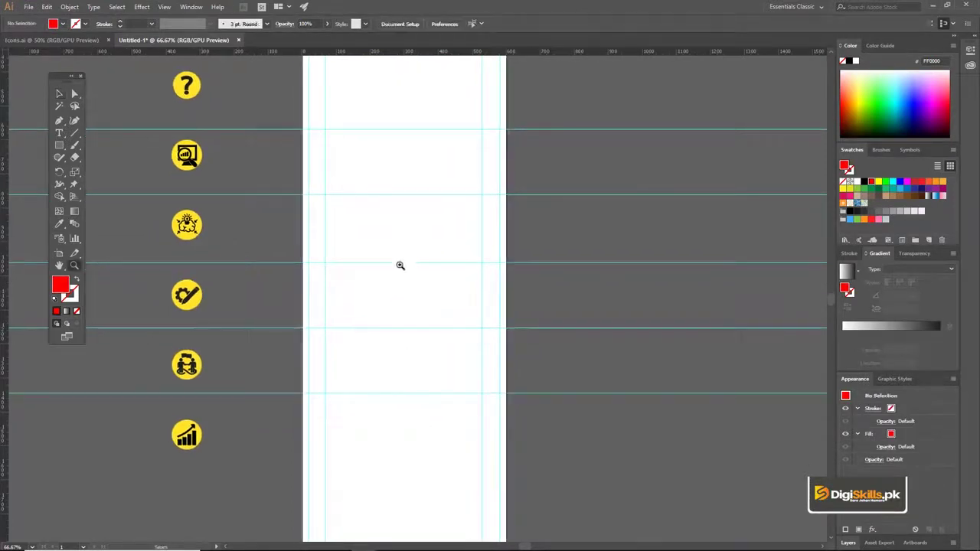
Set up the Pen tool with no fill and a black 2 pt stroke
{"action": "left_click", "coordinate": [405, 247]}
{"action": "left_click", "coordinate": [404, 212]}
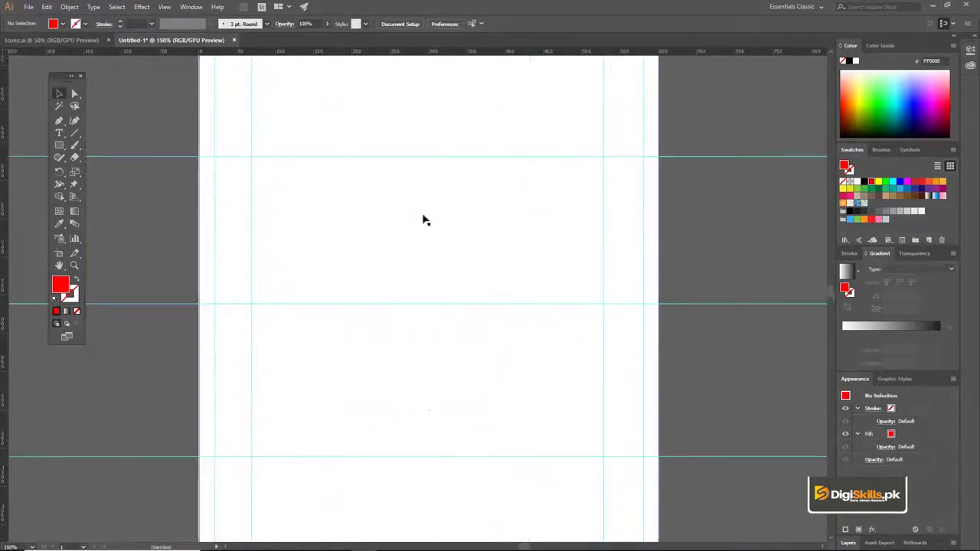
{"action": "left_click", "coordinate": [416, 215]}
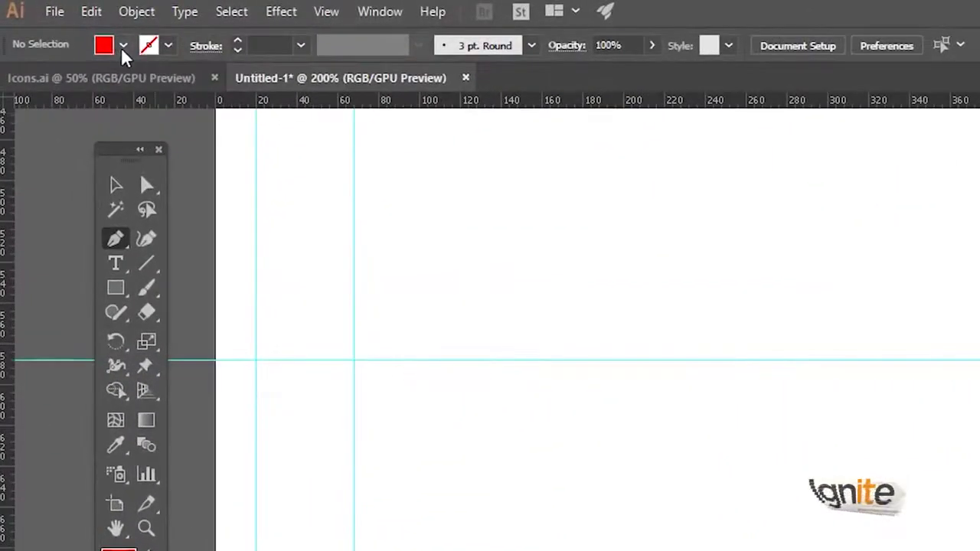
{"action": "left_click", "coordinate": [122, 46]}
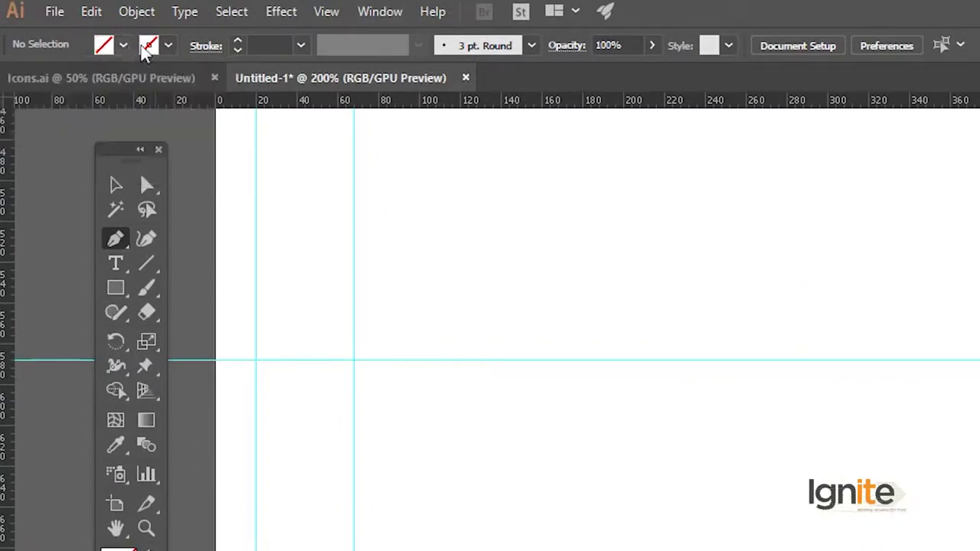
{"action": "left_click", "coordinate": [168, 46]}
{"action": "left_click", "coordinate": [54, 81]}
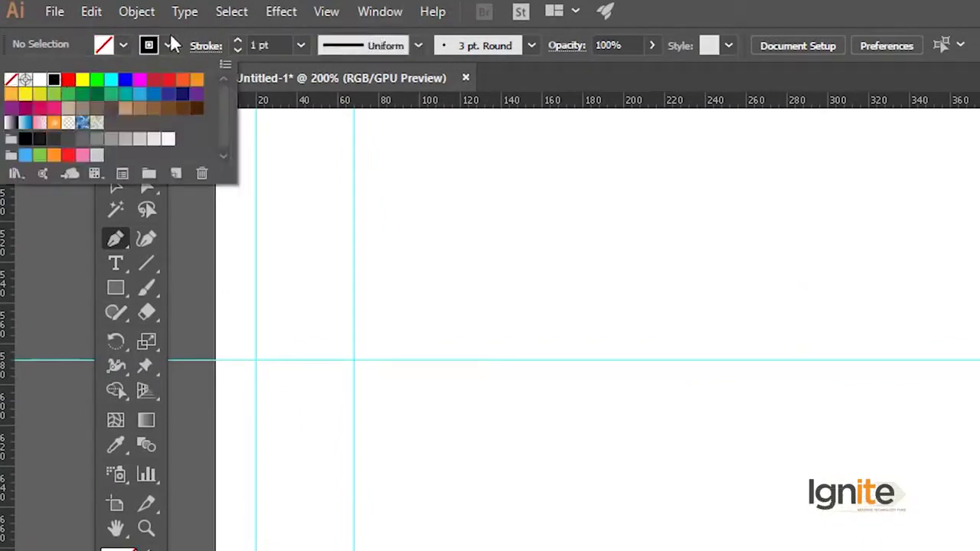
{"action": "left_click", "coordinate": [300, 46]}
{"action": "left_click", "coordinate": [328, 161]}
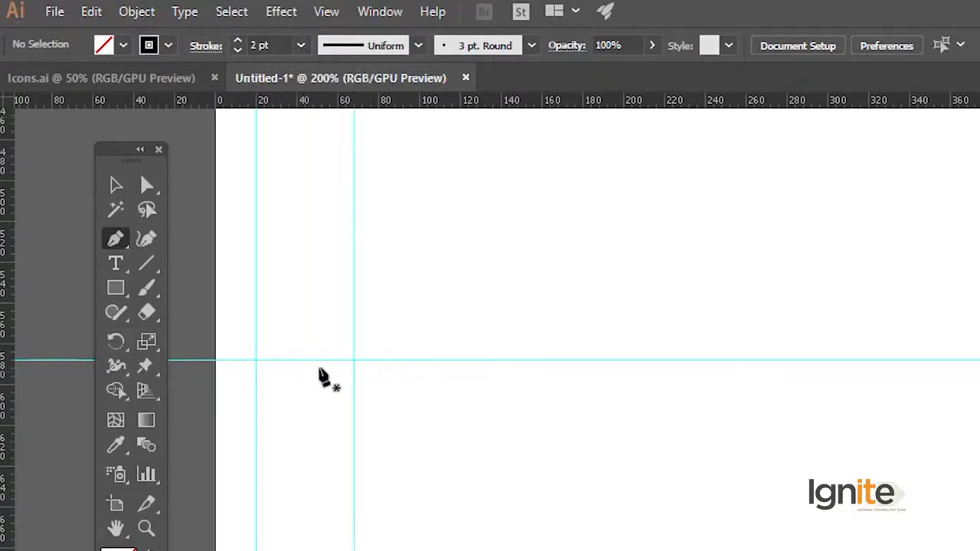
Draw a pen path between the inner guides: rightward along the 568 px guide, down to 761 px and back left
{"action": "left_click", "coordinate": [353, 360]}
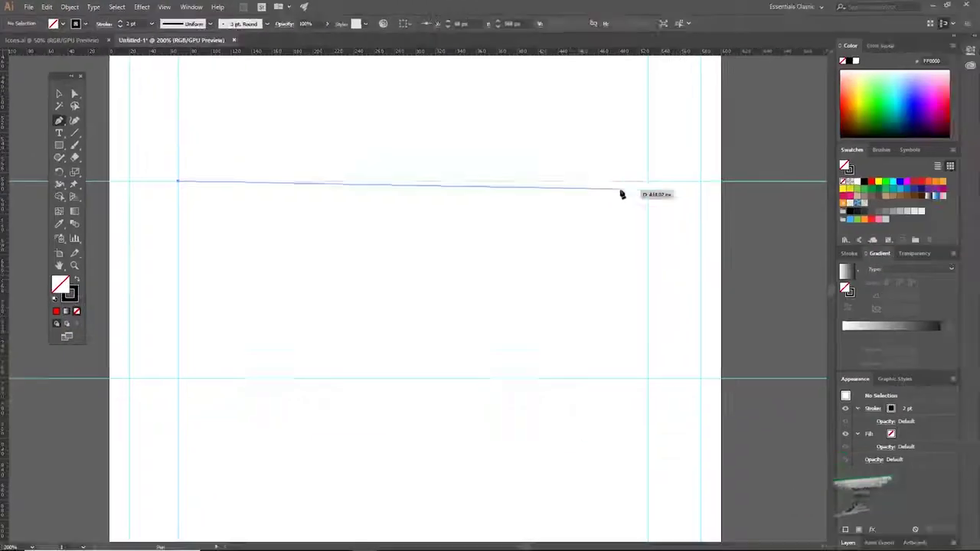
{"action": "left_click", "coordinate": [647, 182]}
{"action": "scroll", "coordinate": [611, 247], "scroll_direction": "down", "scroll_amount": 2}
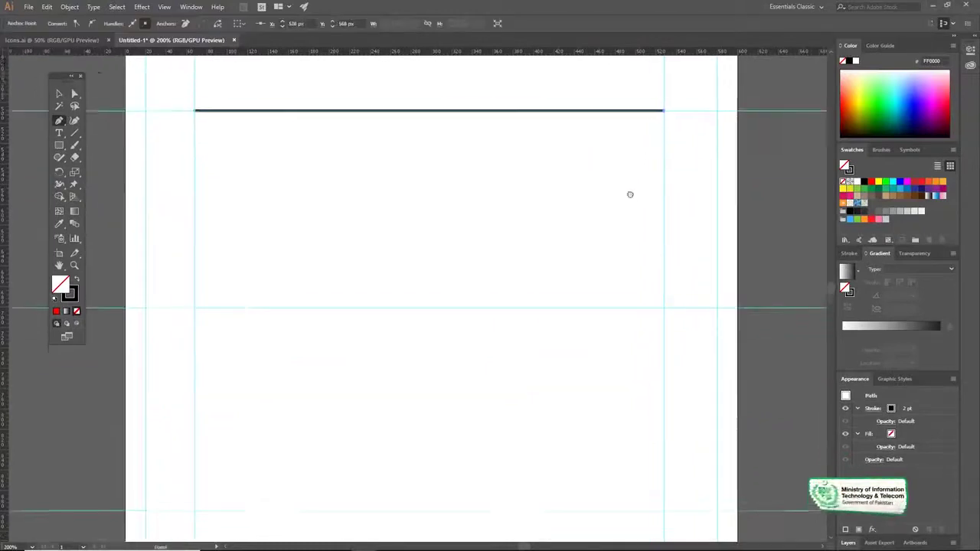
{"action": "left_click", "coordinate": [664, 299]}
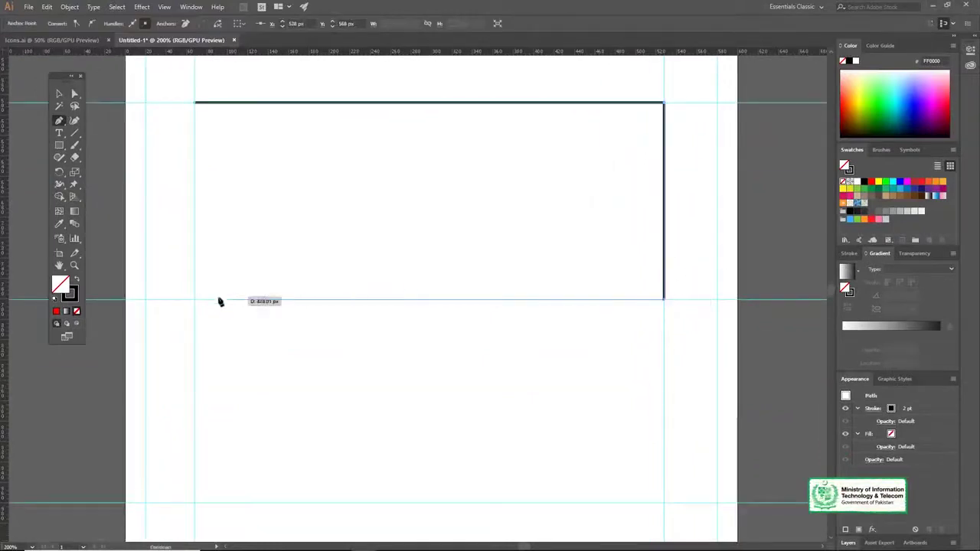
{"action": "left_click", "coordinate": [196, 300]}
{"action": "scroll", "coordinate": [255, 308], "scroll_direction": "down", "scroll_amount": 4}
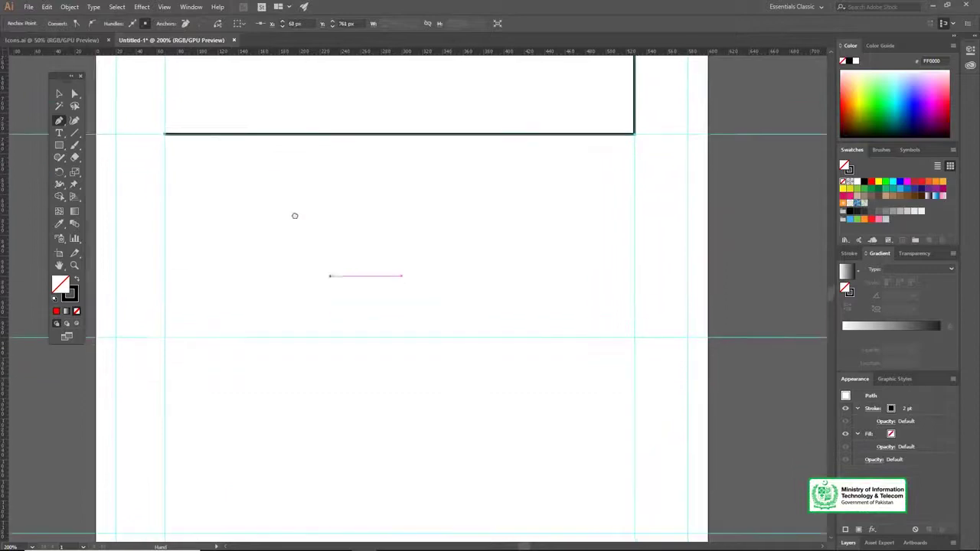
Continue the zigzag path along the 960, 1152 and 1344 px guides, alternating sides and ending at the right inner guide
{"action": "left_click", "coordinate": [166, 338]}
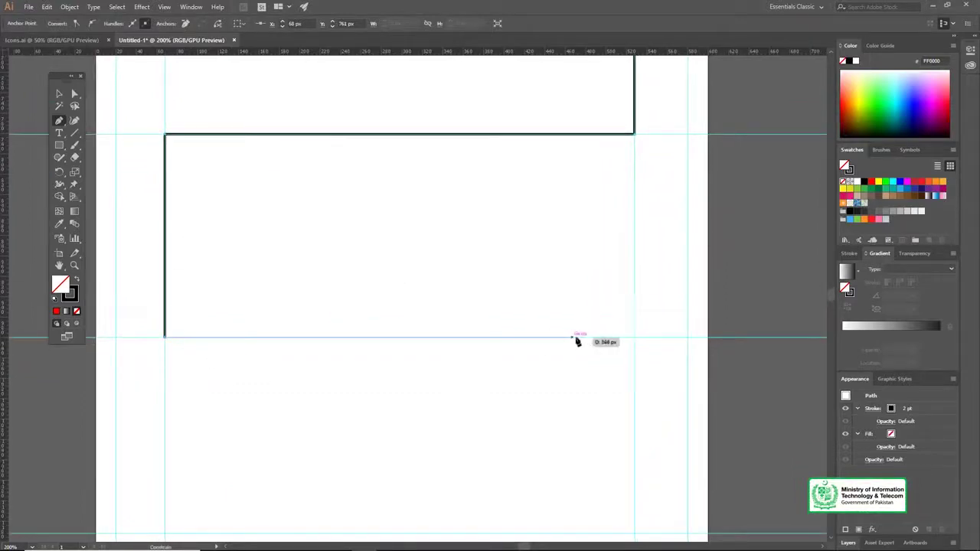
{"action": "left_click", "coordinate": [634, 338]}
{"action": "scroll", "coordinate": [624, 345], "scroll_direction": "down", "scroll_amount": 5}
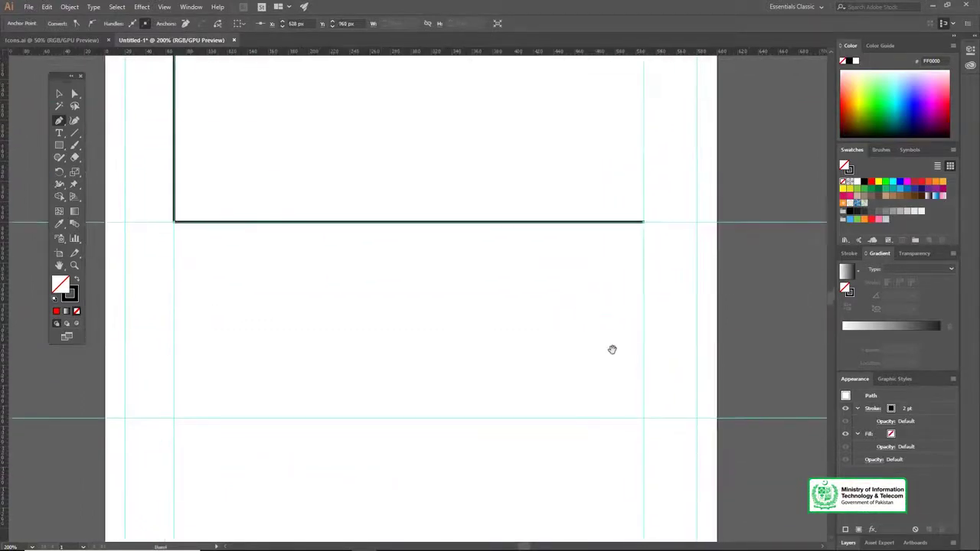
{"action": "left_click", "coordinate": [637, 343]}
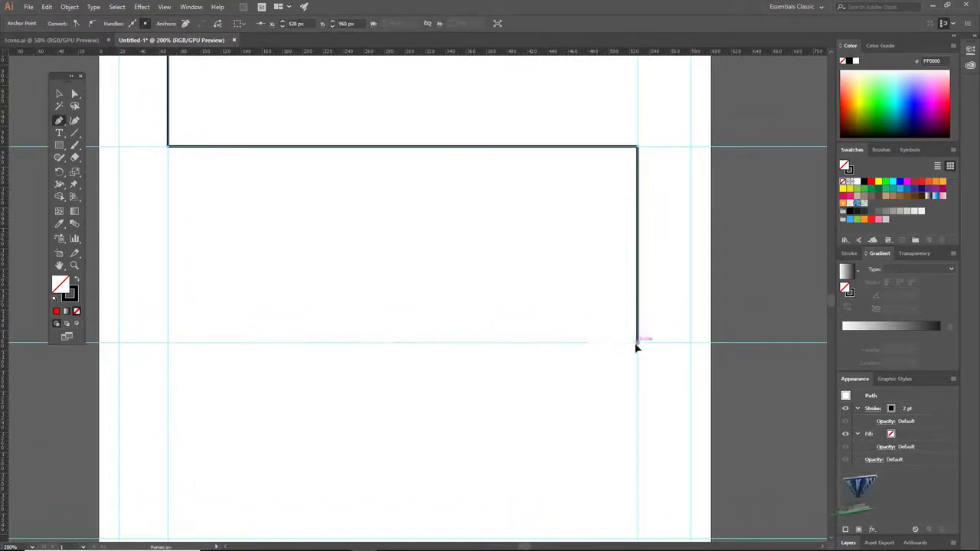
{"action": "left_click", "coordinate": [168, 343]}
{"action": "scroll", "coordinate": [247, 284], "scroll_direction": "down", "scroll_amount": 4}
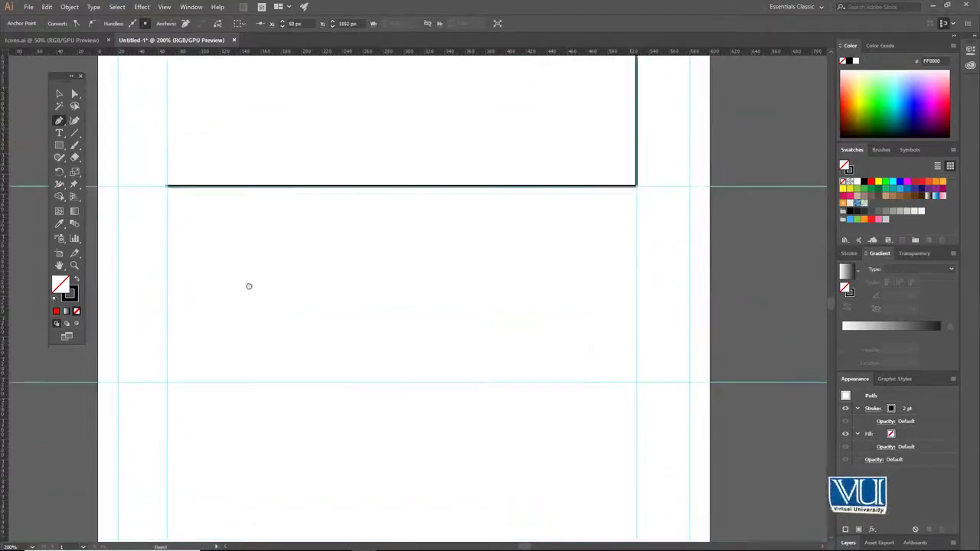
{"action": "left_click", "coordinate": [169, 375]}
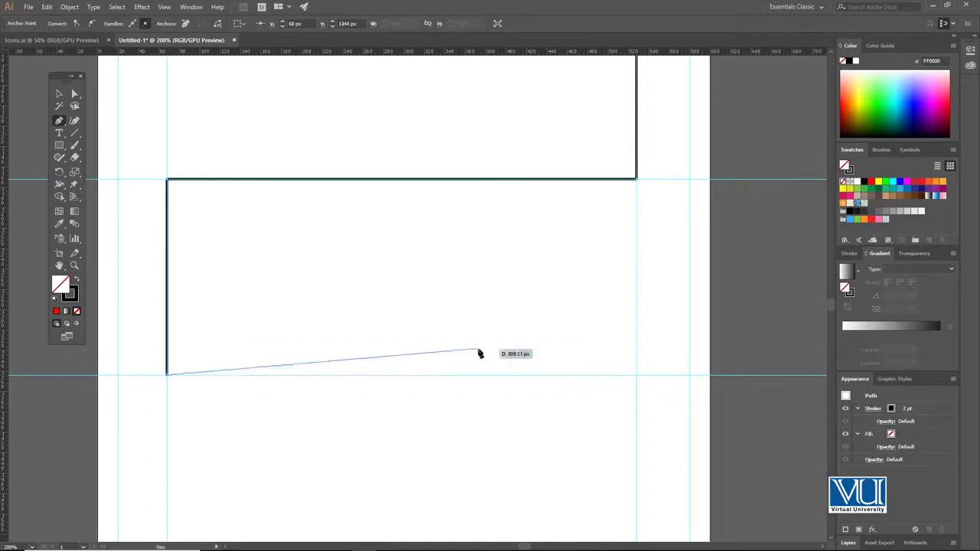
{"action": "left_click", "coordinate": [634, 376]}
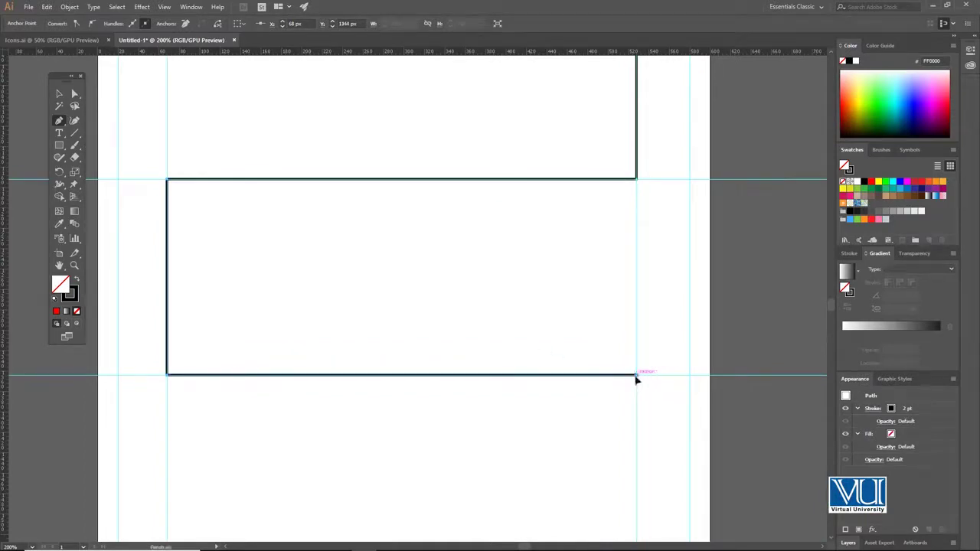
Examine the whole zigzag path and the empty area beneath it on the artboard
{"action": "scroll", "coordinate": [574, 286], "scroll_direction": "down", "scroll_amount": 5}
{"action": "key", "text": "ctrl+minus"}
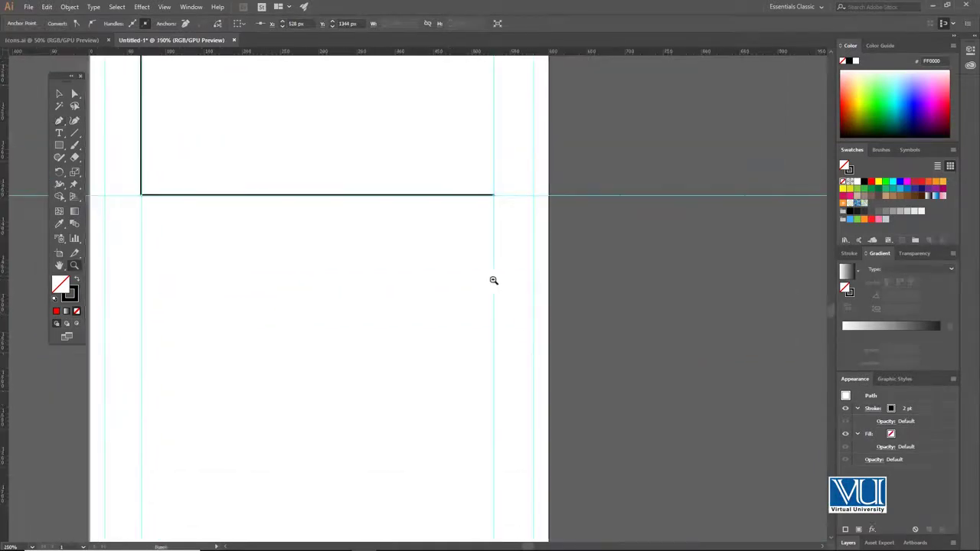
{"action": "left_click", "coordinate": [425, 250], "text": "alt"}
{"action": "left_click", "coordinate": [445, 304], "text": "alt"}
{"action": "left_click", "coordinate": [426, 291], "text": "alt"}
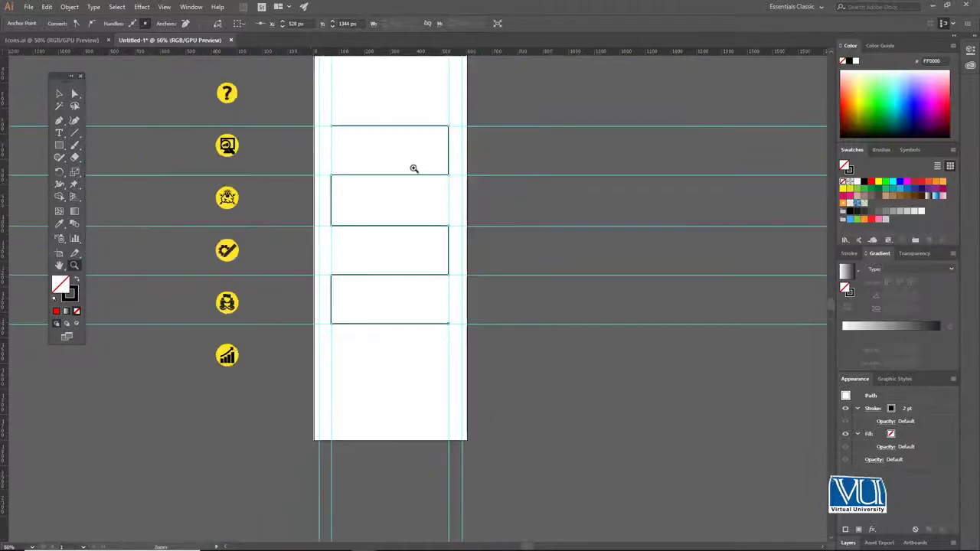
{"action": "left_click", "coordinate": [429, 326]}
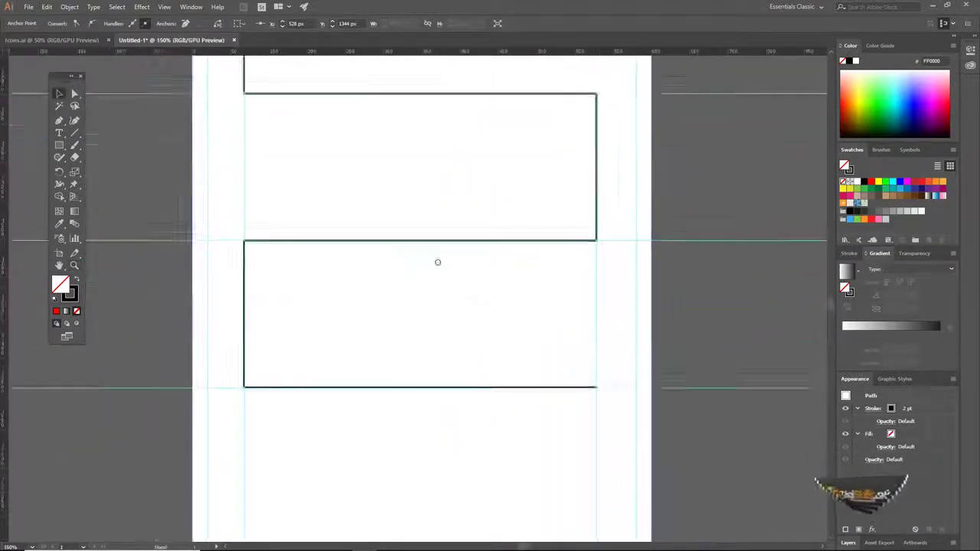
{"action": "left_click", "coordinate": [453, 294], "text": "alt"}
{"action": "left_click", "coordinate": [453, 293], "text": "alt"}
{"action": "left_click", "coordinate": [454, 294], "text": "alt"}
Draw a 460 × 192 px rectangle over the path's lowest section, fill it red and move it directly below that section
{"action": "left_click", "coordinate": [417, 269]}
{"action": "left_click_drag", "start_coordinate": [414, 259], "coordinate": [435, 256]}
{"action": "left_click_drag", "start_coordinate": [488, 334], "coordinate": [474, 295]}
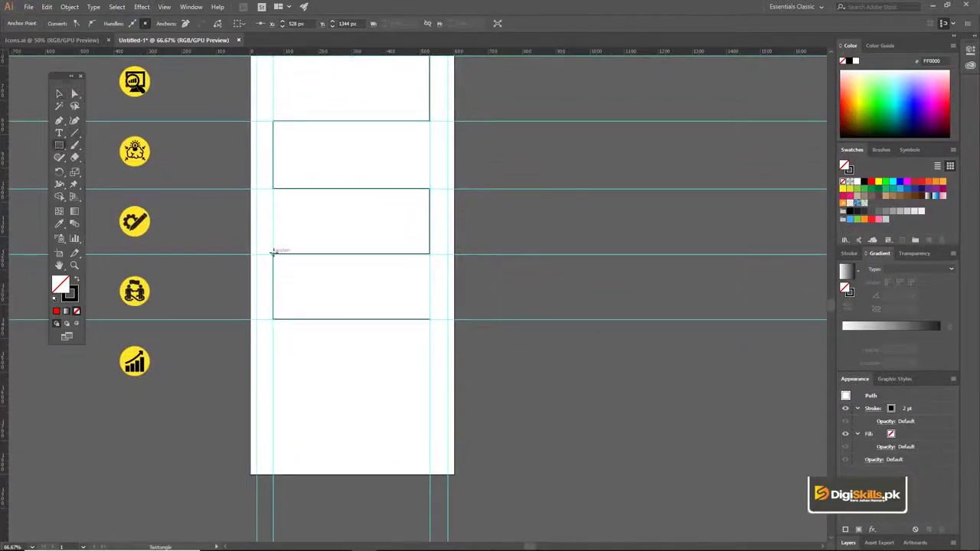
{"action": "left_click_drag", "start_coordinate": [276, 253], "coordinate": [430, 319]}
{"action": "key", "text": "v"}
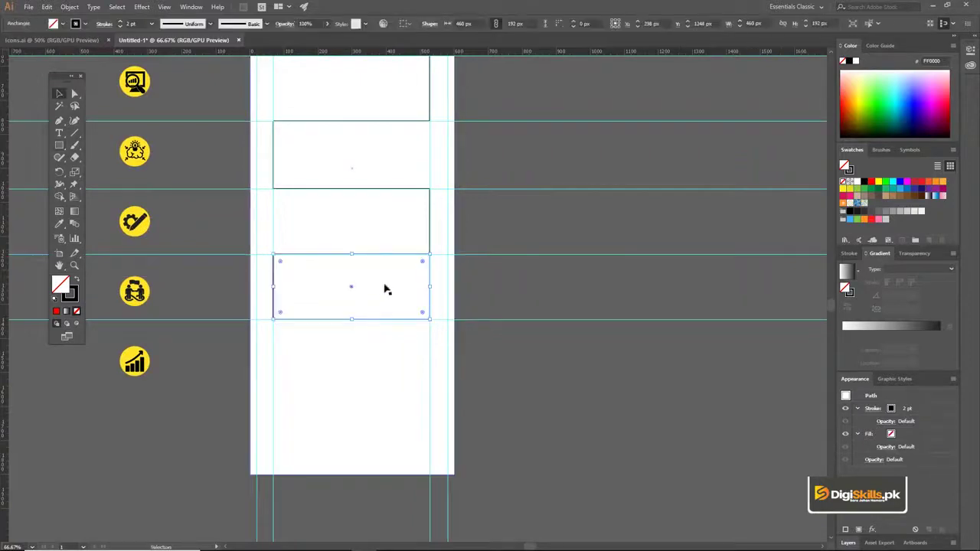
{"action": "left_click", "coordinate": [62, 24]}
{"action": "left_click", "coordinate": [33, 37]}
{"action": "left_click_drag", "start_coordinate": [296, 268], "coordinate": [302, 333]}
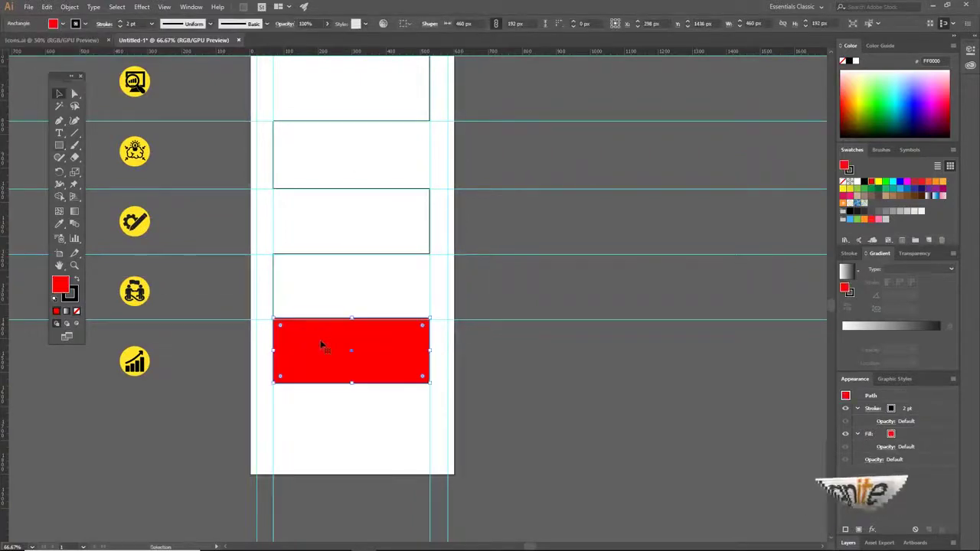
Align the red rectangle's top edge with the lowest horizontal guide and place a copy directly beneath it
{"action": "key", "text": "ctrl+plus"}
{"action": "key", "text": "ctrl+plus"}
{"action": "left_click_drag", "start_coordinate": [520, 181], "coordinate": [424, 256]}
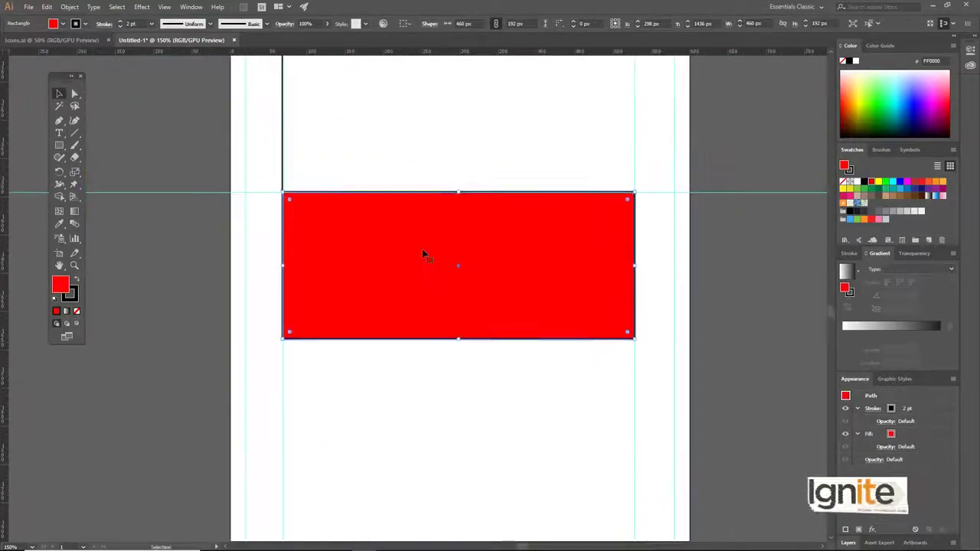
{"action": "key", "text": "ctrl+minus"}
{"action": "key", "text": "ctrl+minus"}
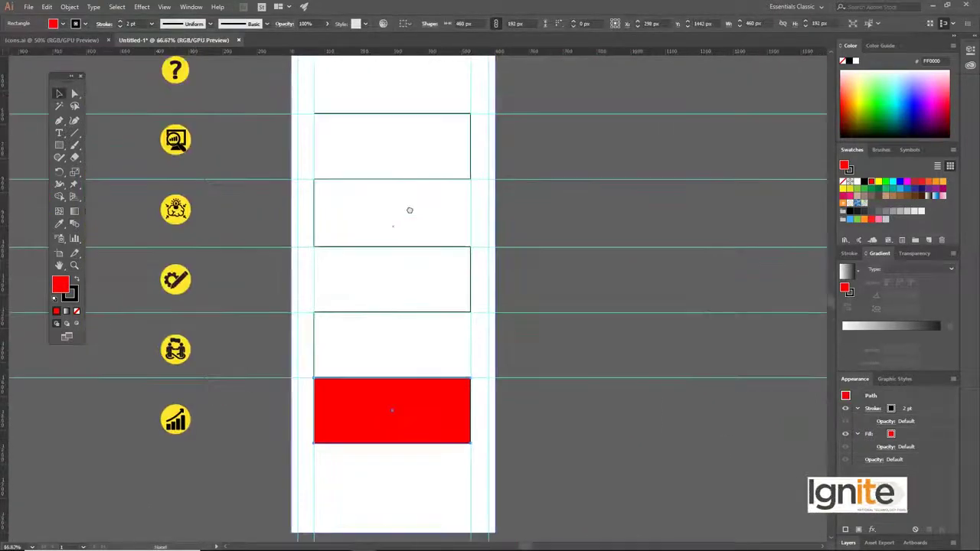
{"action": "left_click_drag", "start_coordinate": [410, 210], "coordinate": [388, 216]}
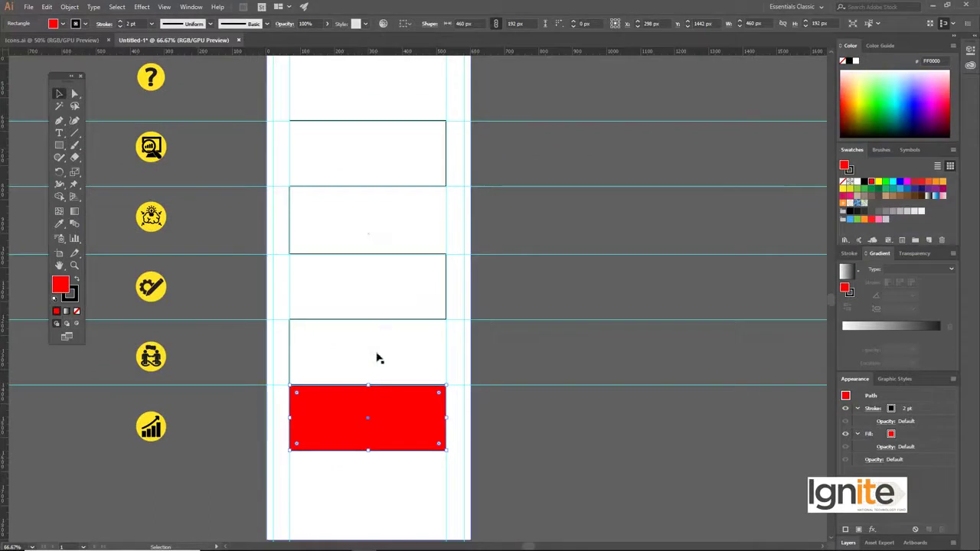
{"action": "left_click_drag", "start_coordinate": [383, 401], "coordinate": [383, 304]}
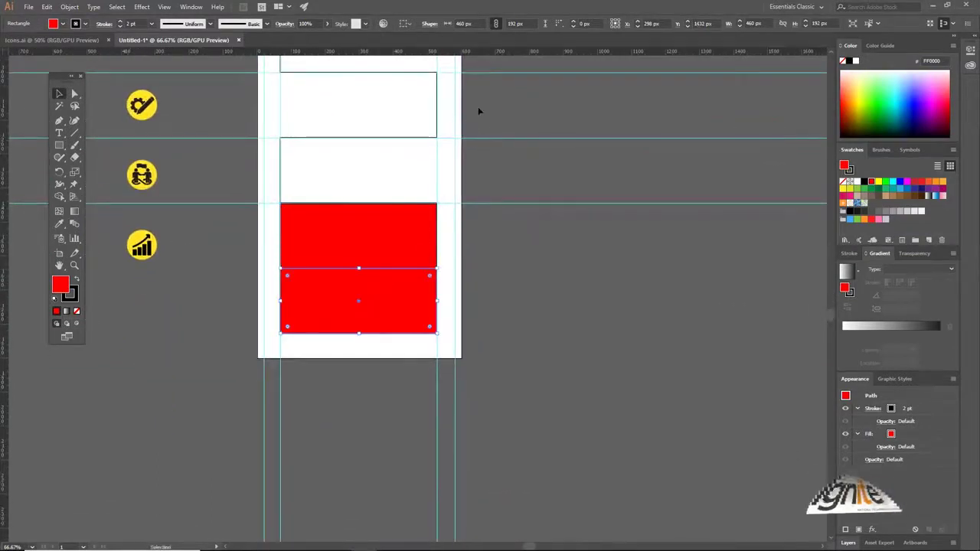
Add a horizontal guide along the seam between the two red rectangles, and delete both rectangles
{"action": "key", "text": "ctrl+h"}
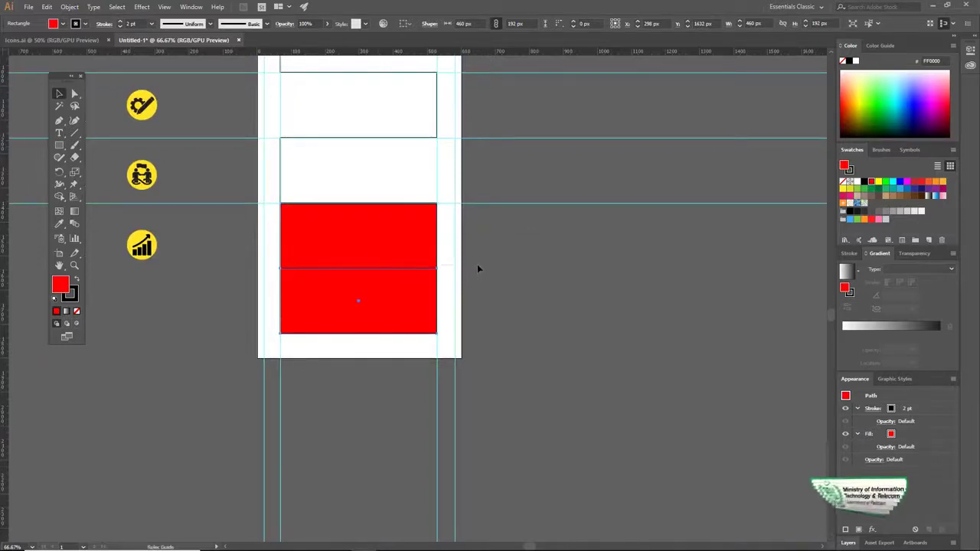
{"action": "left_click", "coordinate": [379, 218], "text": "shift"}
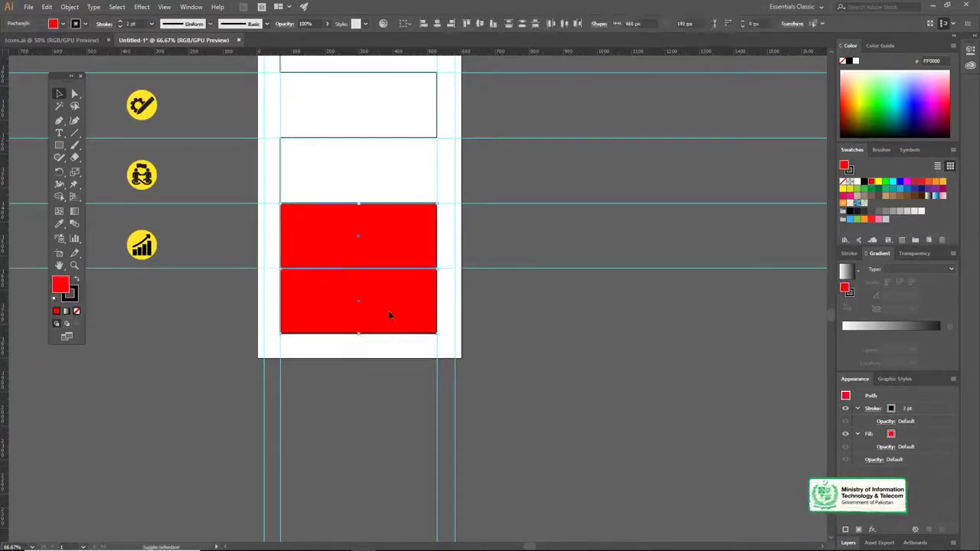
{"action": "key", "text": "Delete"}
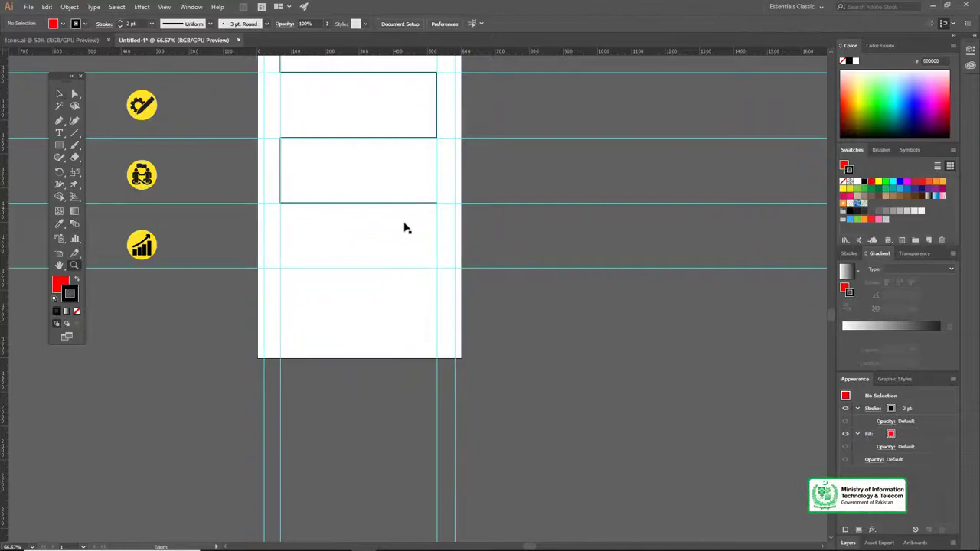
Extend the zigzag path down to the new guide, left to the inner guide, down to 1729 px and right to 528 px
{"action": "left_click", "coordinate": [411, 236]}
{"action": "left_click", "coordinate": [418, 242]}
{"action": "key", "text": "v"}
{"action": "scroll", "coordinate": [456, 230], "scroll_direction": "down", "scroll_amount": 1}
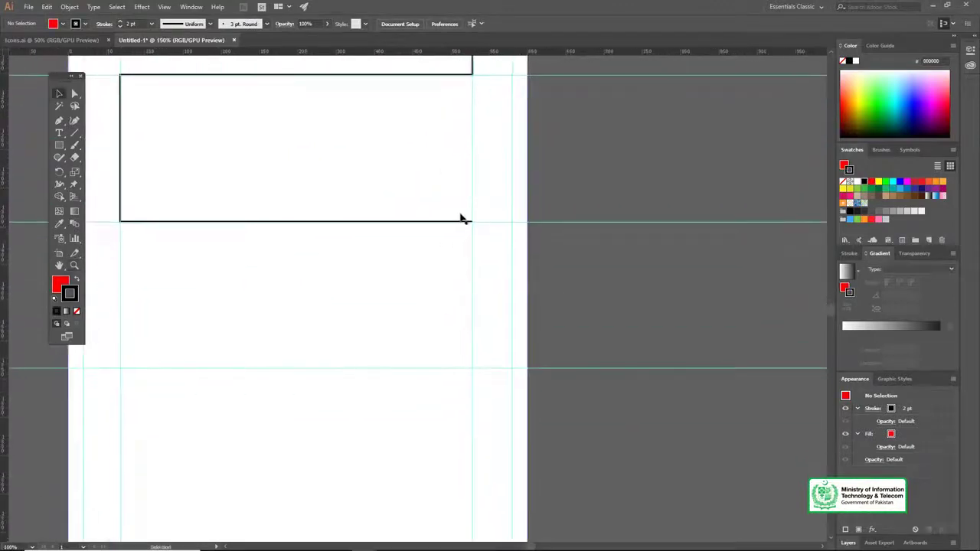
{"action": "left_click", "coordinate": [471, 222]}
{"action": "left_click_drag", "start_coordinate": [472, 222], "coordinate": [508, 267]}
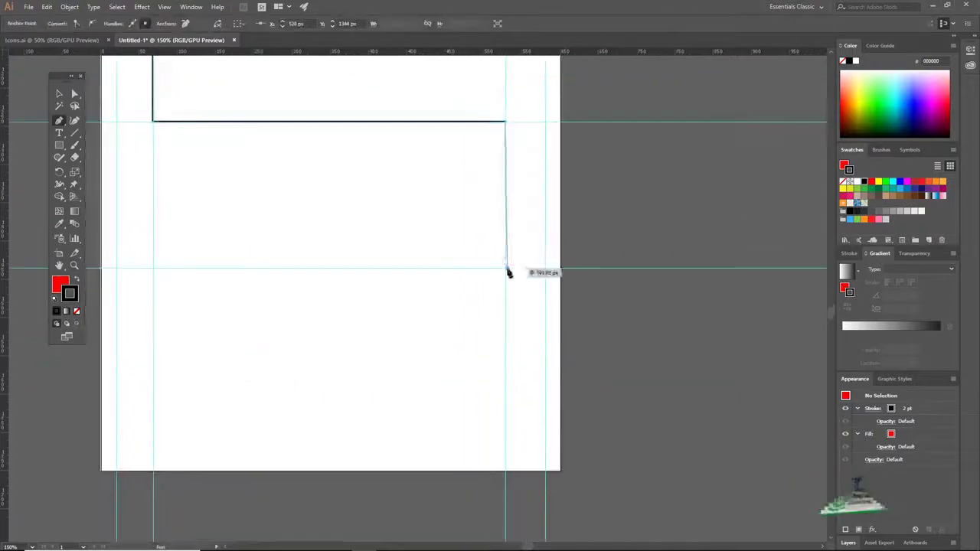
{"action": "left_click", "coordinate": [154, 269]}
{"action": "left_click", "coordinate": [153, 420]}
{"action": "left_click", "coordinate": [506, 420]}
Remove the horizontal guides crossing the sections, keeping the vertical ones, and deselect the zigzag path
{"action": "key", "text": "z"}
{"action": "left_click", "coordinate": [411, 207], "text": "alt"}
{"action": "left_click", "coordinate": [429, 246], "text": "alt"}
{"action": "left_click", "coordinate": [429, 245], "text": "alt"}
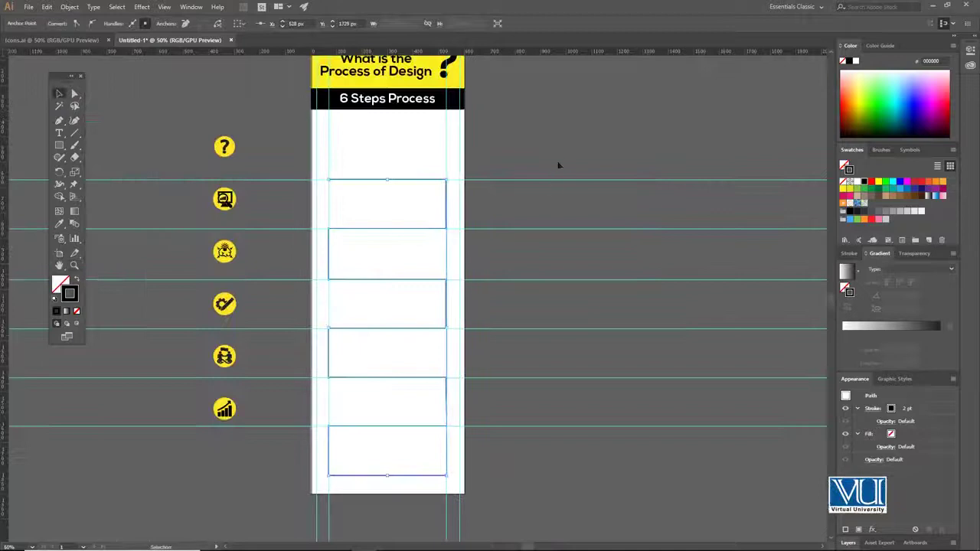
{"action": "scroll", "coordinate": [558, 165], "scroll_direction": "down", "scroll_amount": 3}
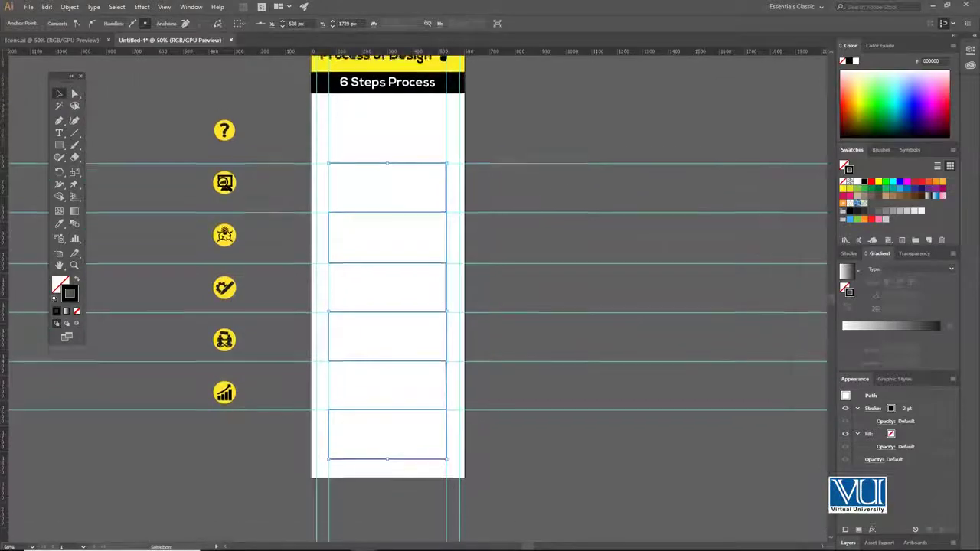
{"action": "left_click", "coordinate": [602, 465]}
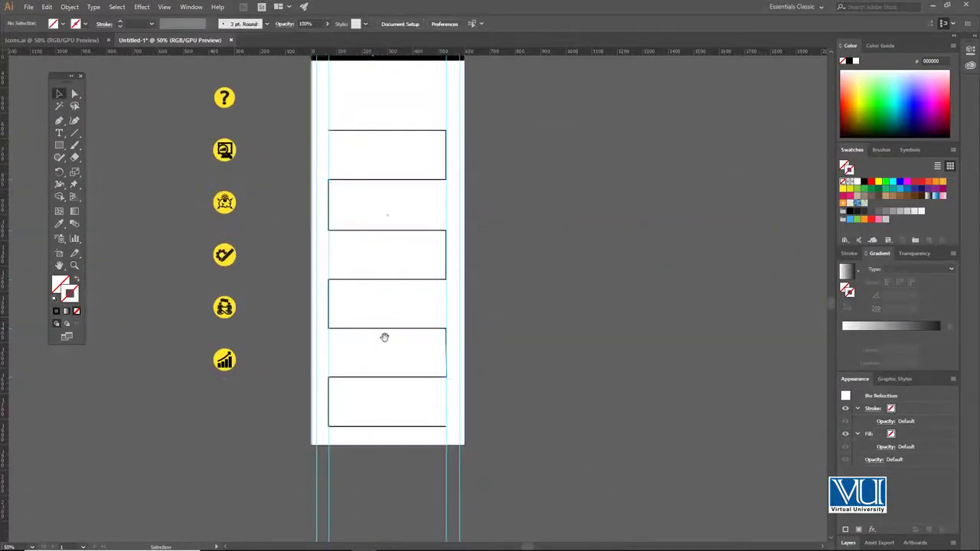
Select the completed zigzag path on the artboard
{"action": "left_click_drag", "start_coordinate": [385, 336], "coordinate": [397, 342]}
{"action": "left_click", "coordinate": [390, 401]}
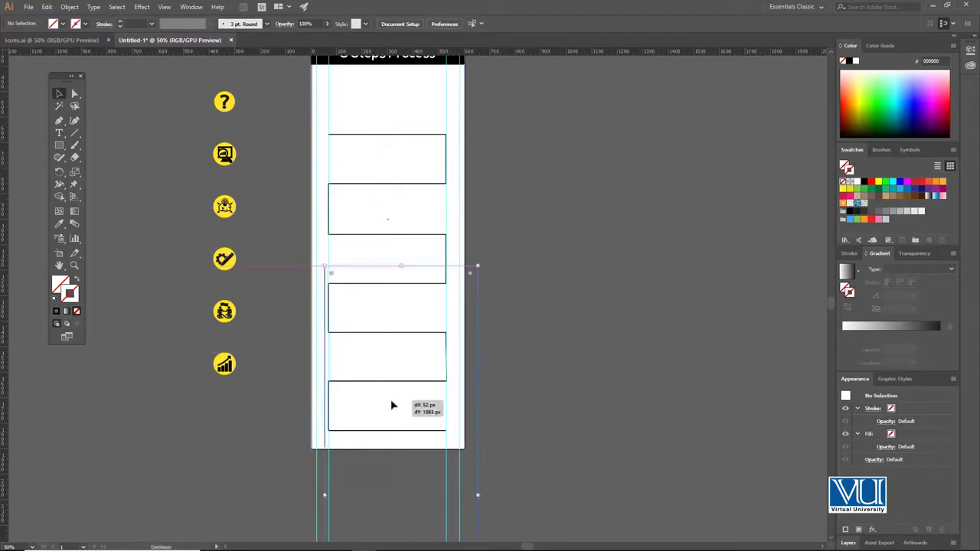
{"action": "left_click", "coordinate": [402, 188]}
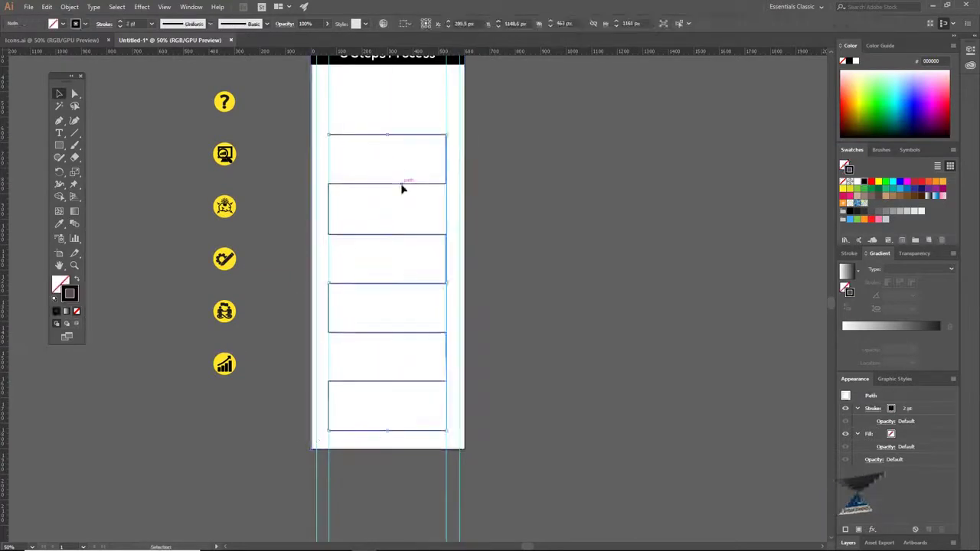